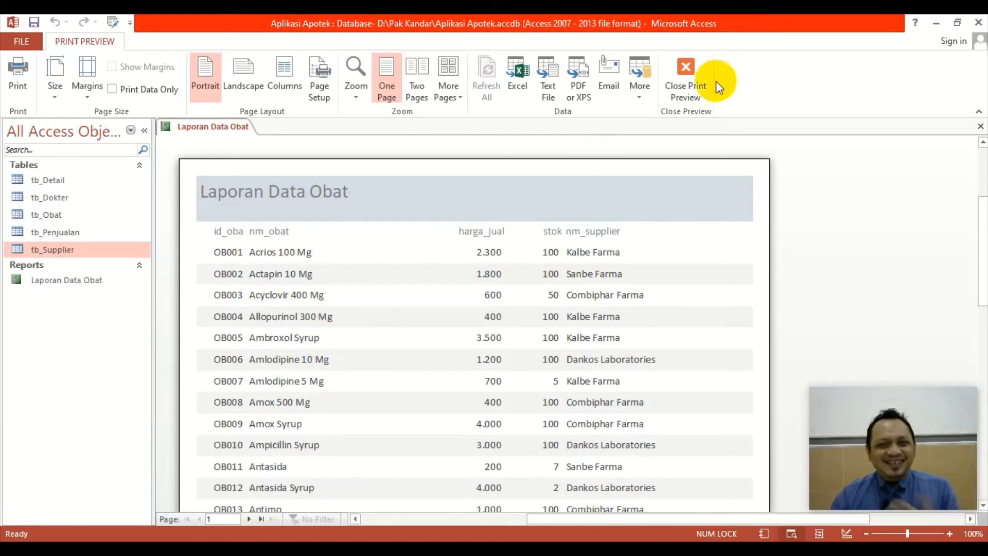
Look through both pages of the Laporan Data Obat print preview and close the report
scroll(386, 287, down, 5)
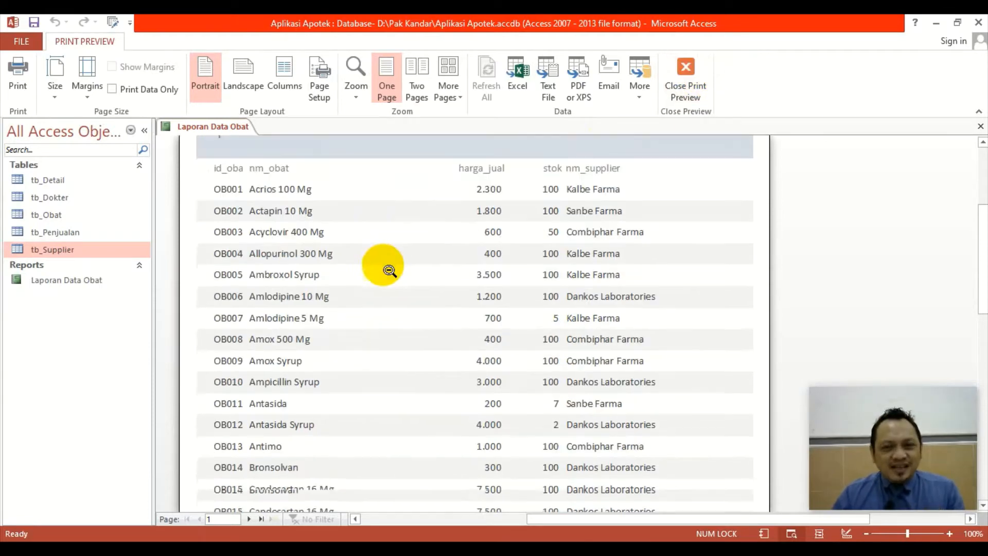
scroll(360, 272, down, 5)
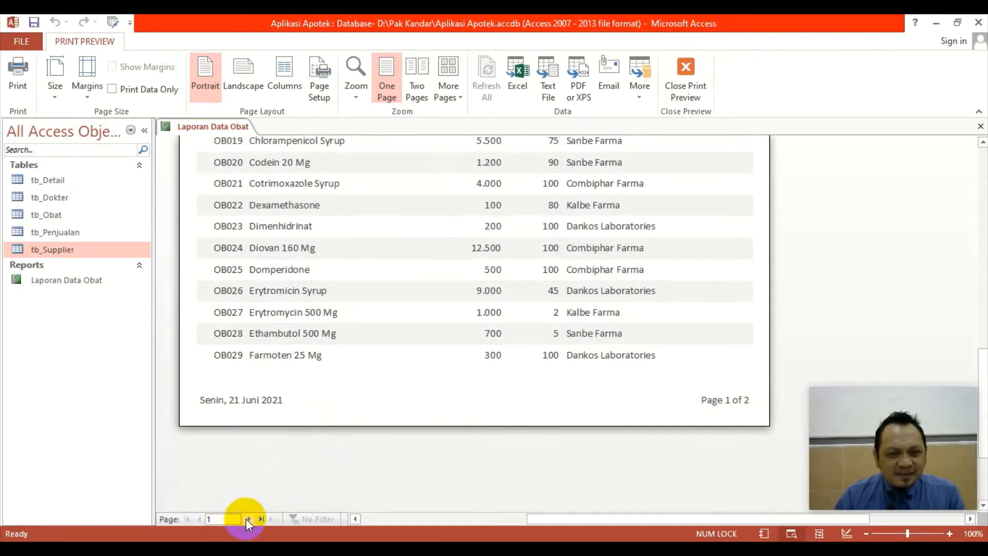
click(248, 518)
scroll(311, 372, up, 3)
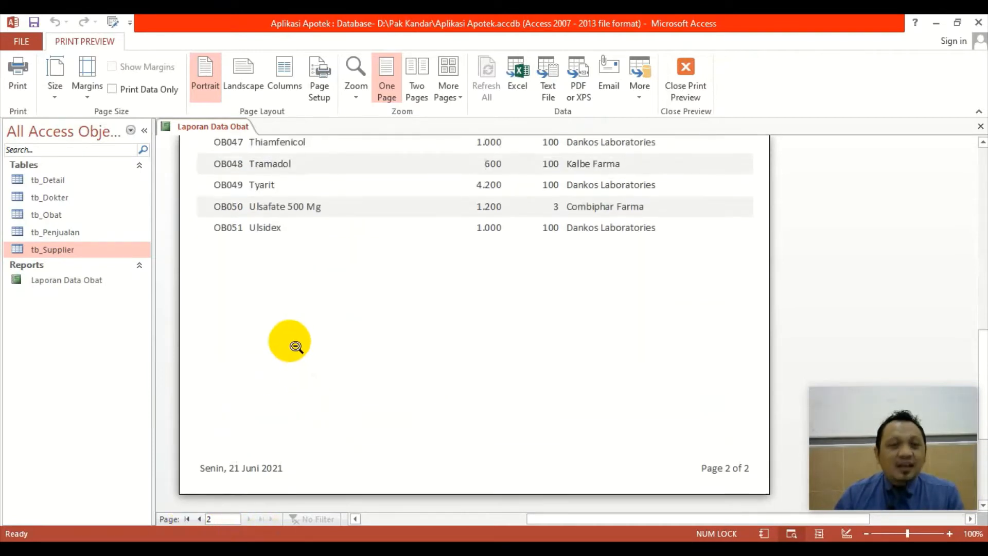
click(692, 77)
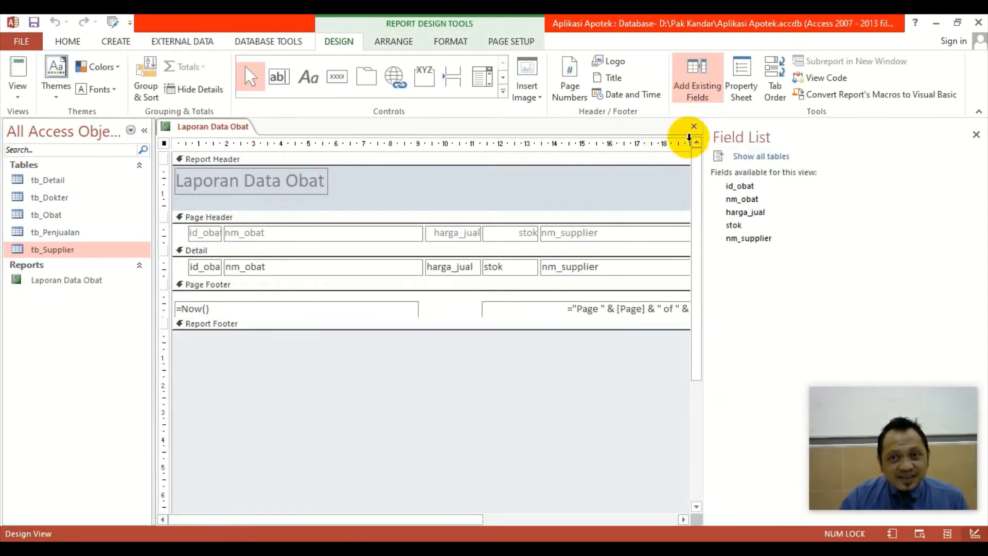
click(694, 126)
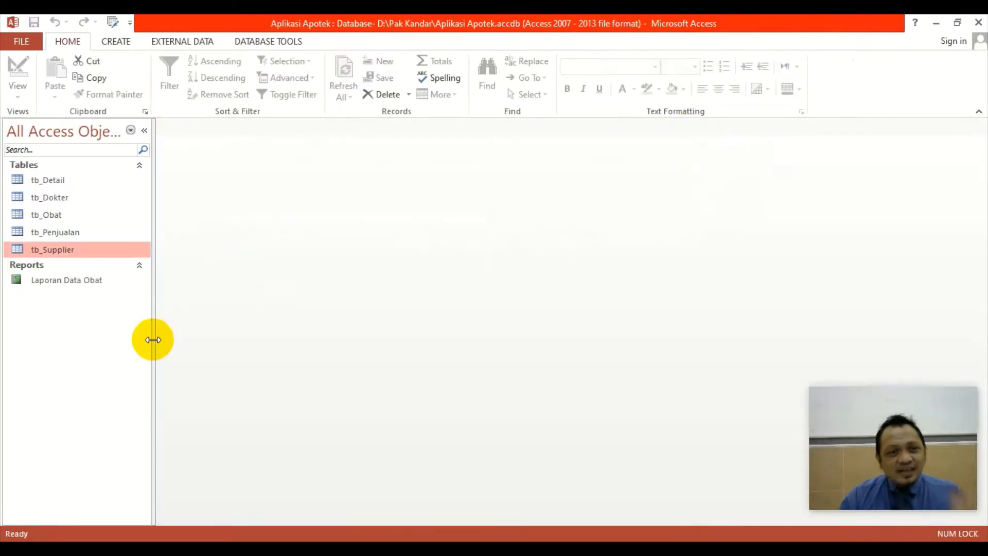
Rename the Laporan Data Obat report as rpt_Obat
click(81, 286)
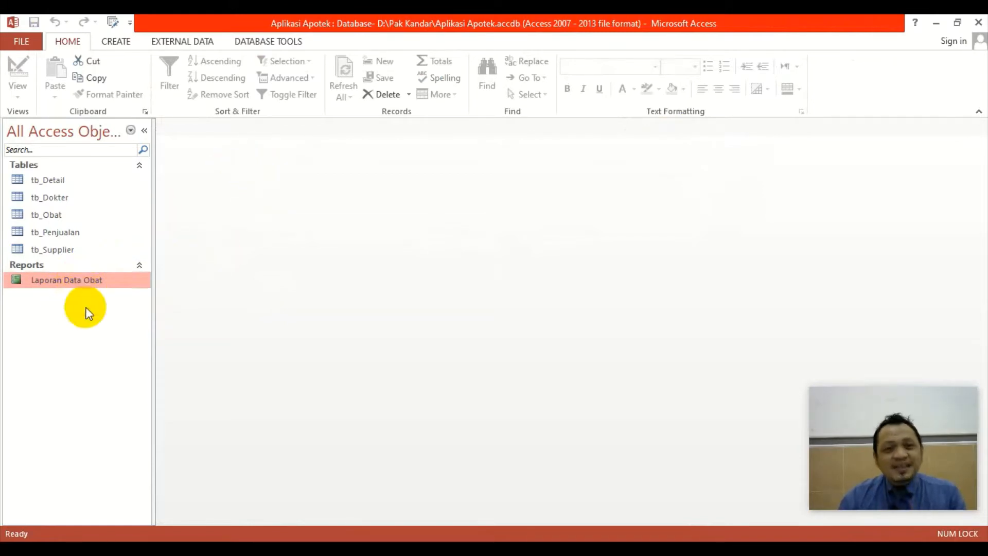
right_click(69, 283)
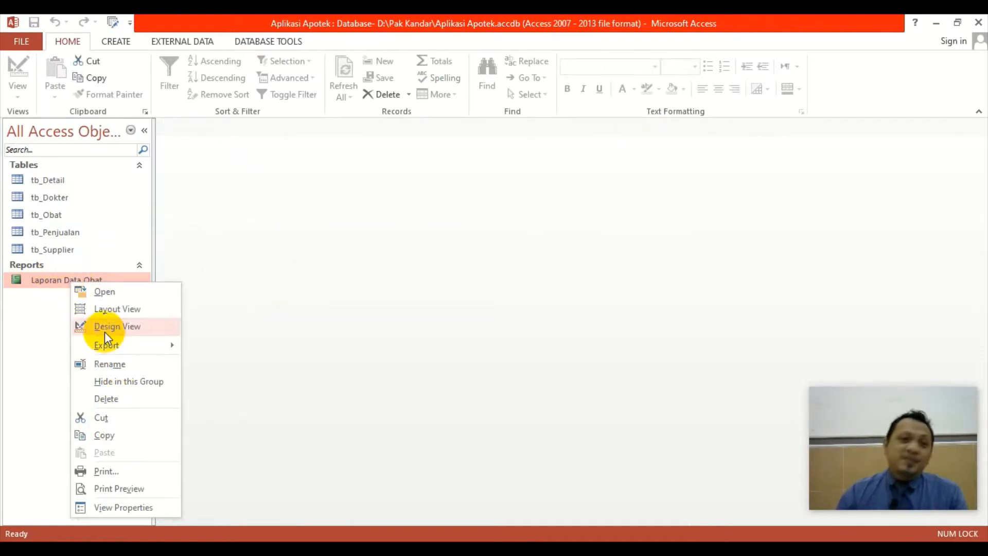
click(109, 364)
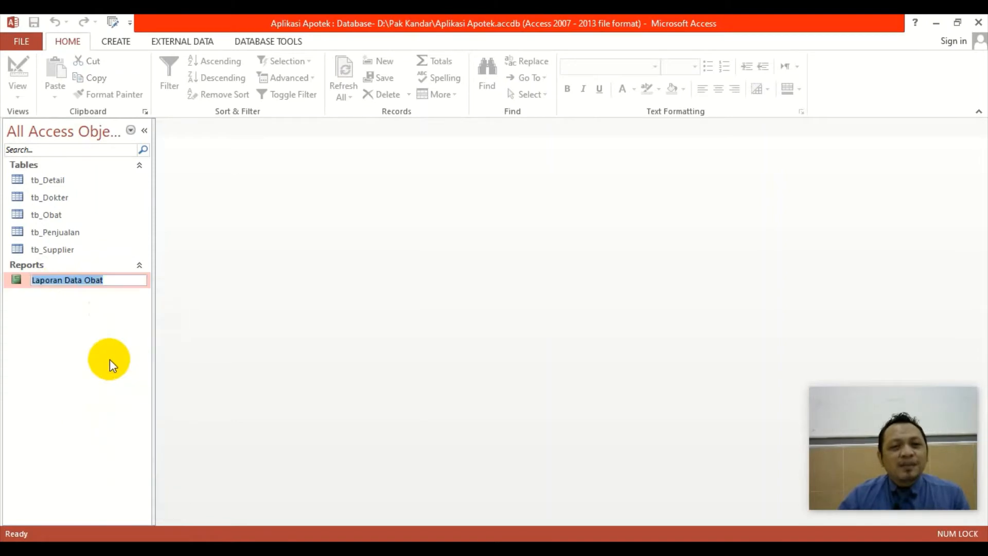
text(rpt_)
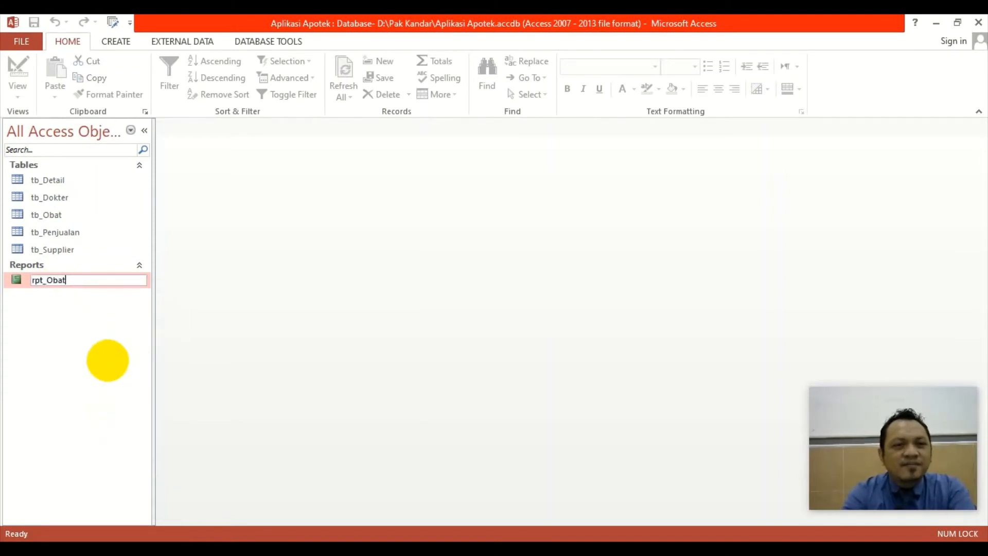
key(Return)
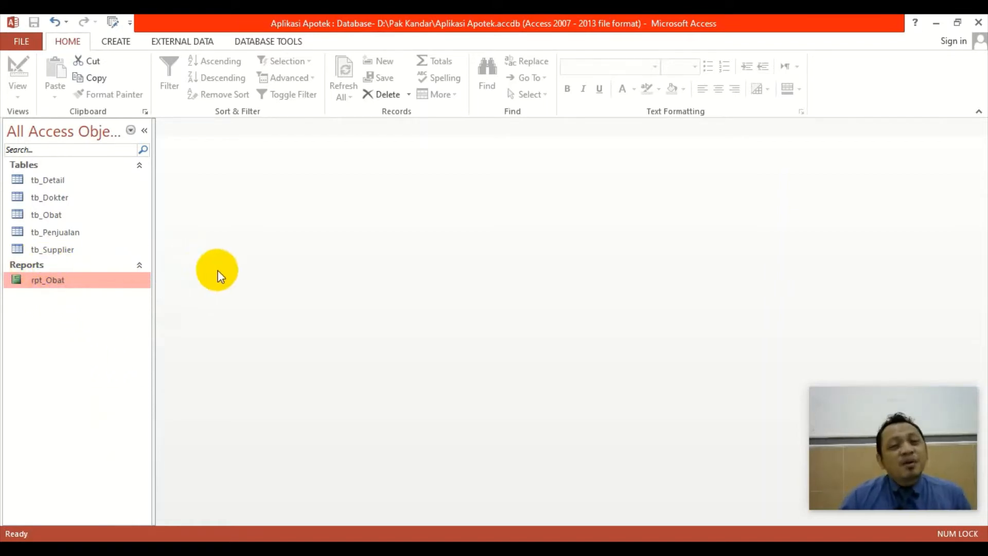
Open the rpt_Obat report to check how it displays, and close it again
double_click(91, 281)
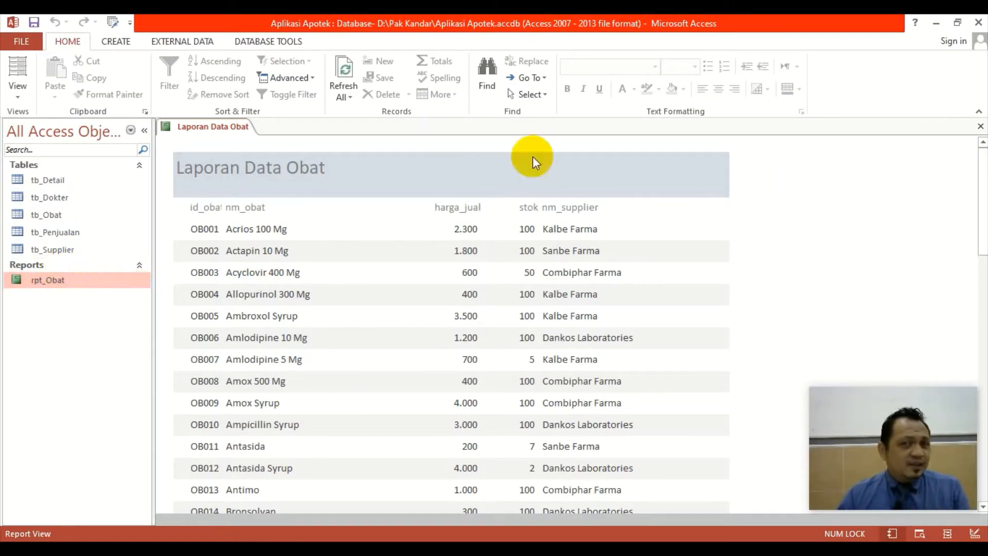
click(980, 126)
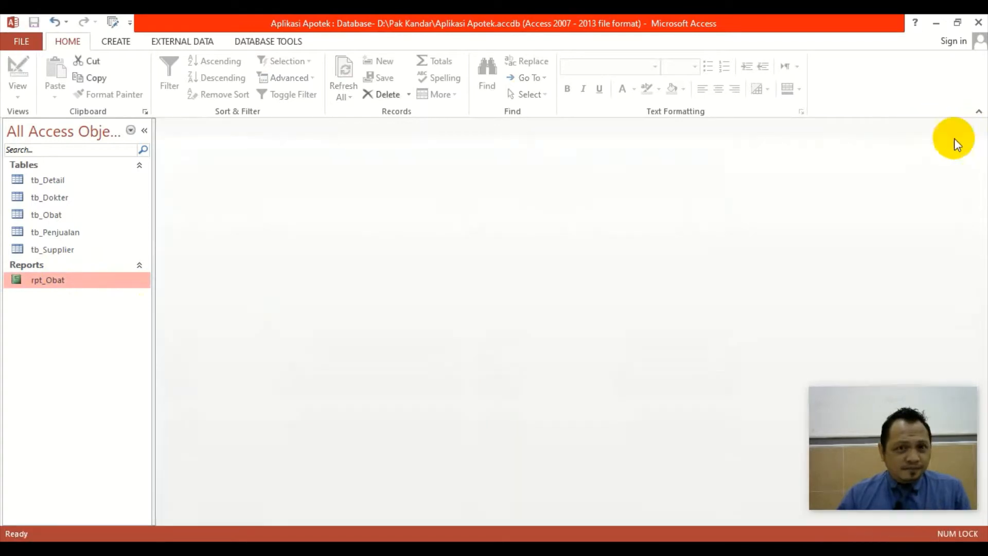
Open the rpt_Obat report in Design View and hide the Field List
right_click(56, 282)
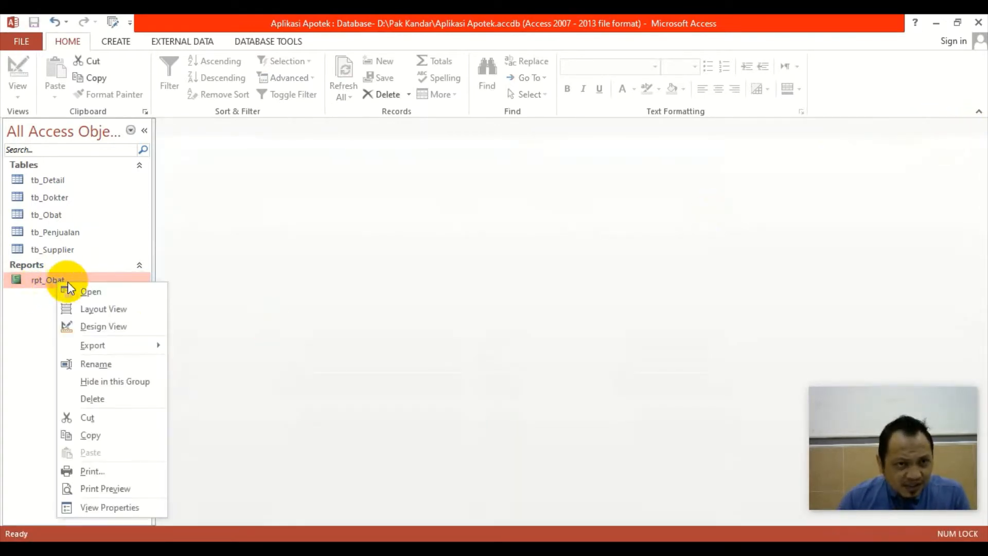
click(109, 326)
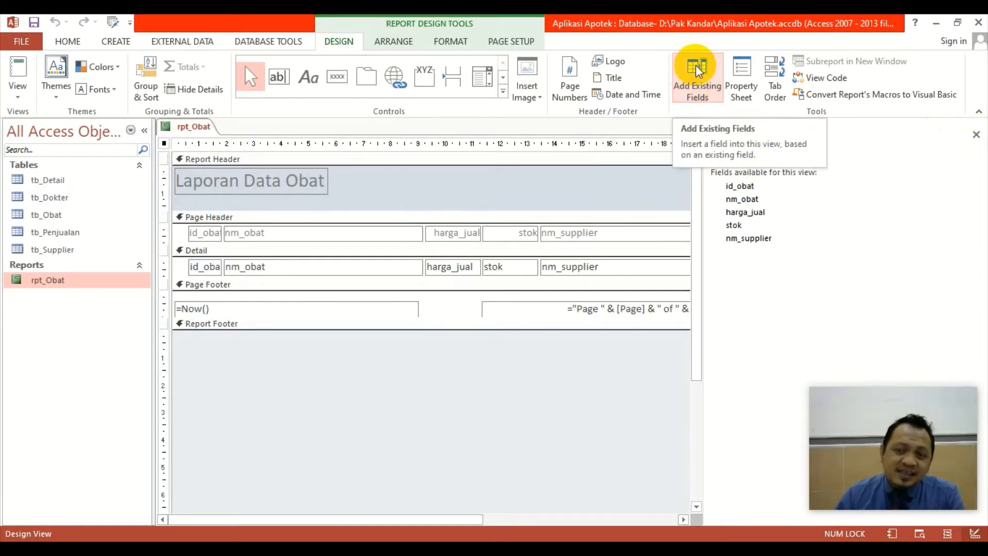
click(975, 135)
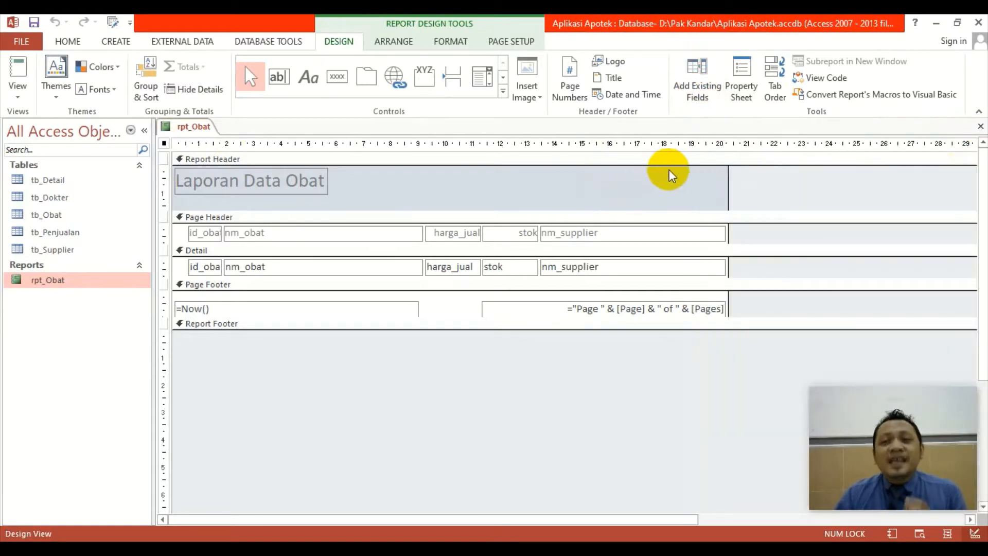
Show the report's properties and set both Pop Up and Modal to Yes
click(740, 77)
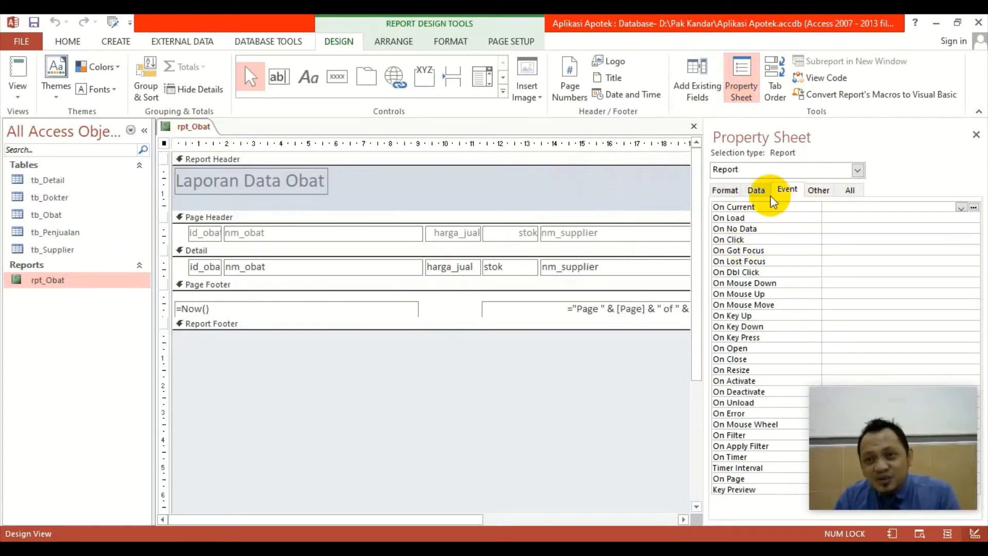
click(819, 190)
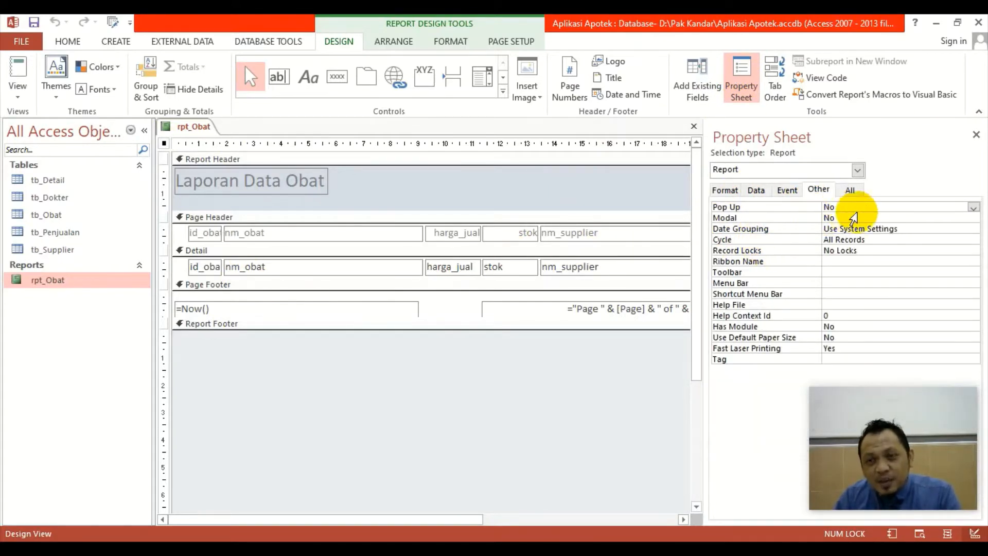
click(867, 208)
double_click(867, 209)
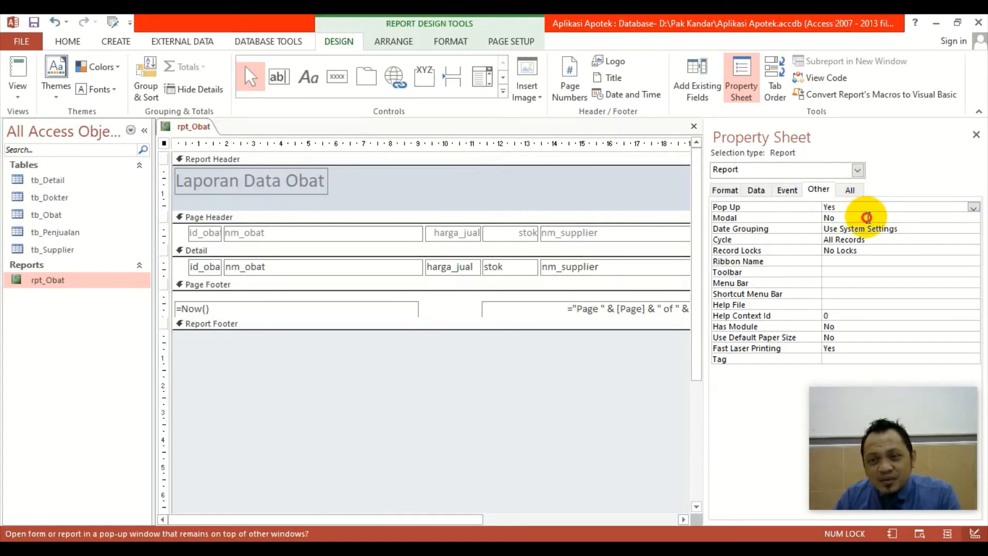
double_click(867, 218)
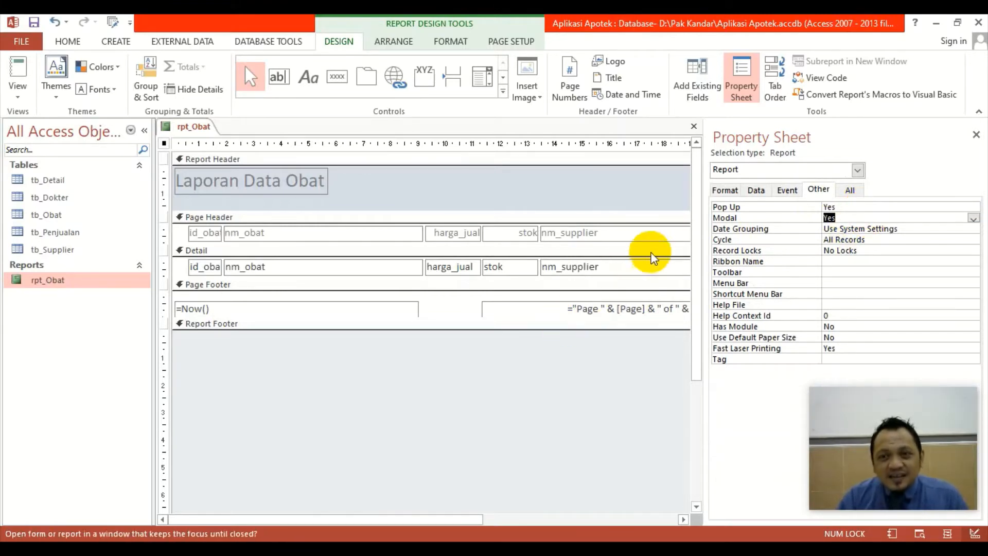
Set the report's Default View to Print Preview in its format properties
click(726, 191)
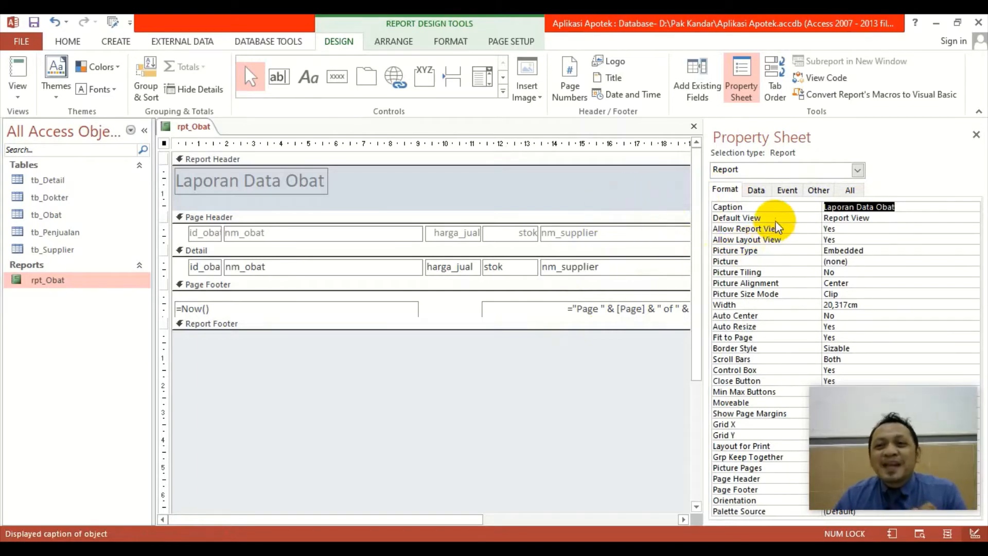
click(912, 227)
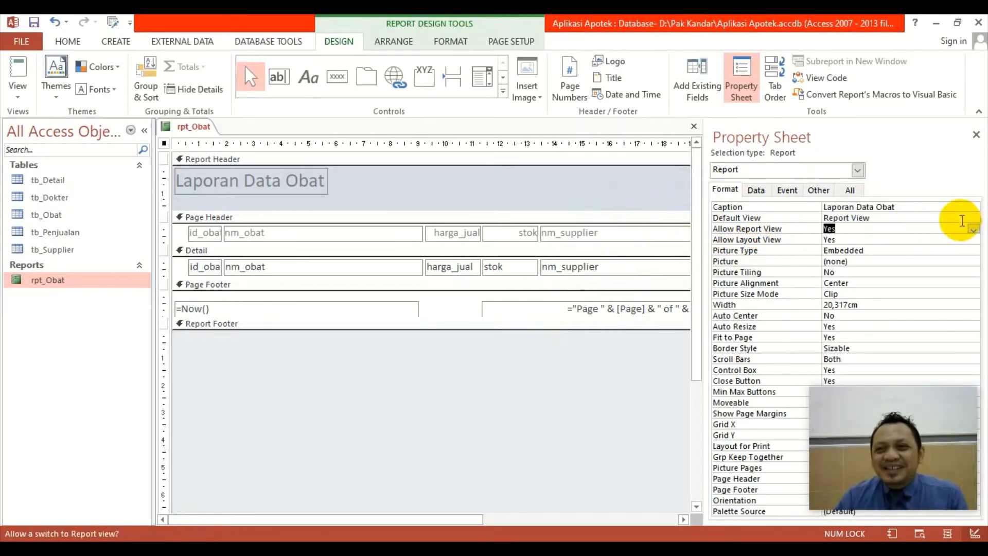
click(952, 220)
click(972, 220)
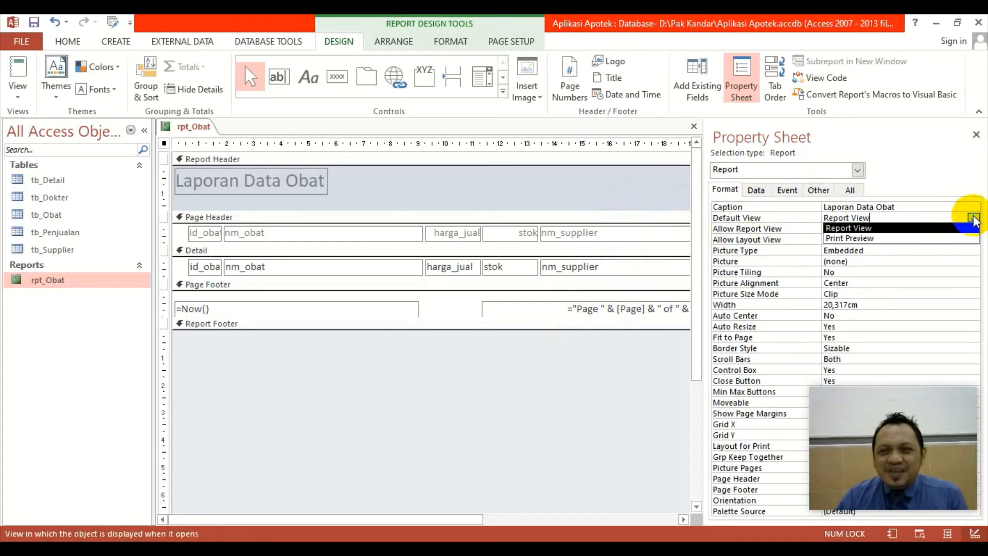
click(861, 239)
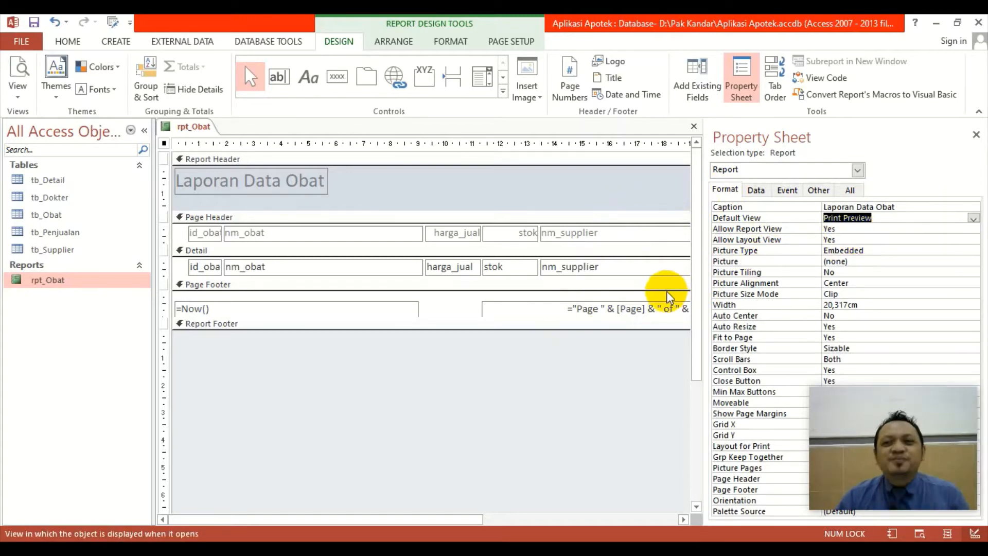
Switch the report's Default View to Report View and back to Print Preview
click(972, 218)
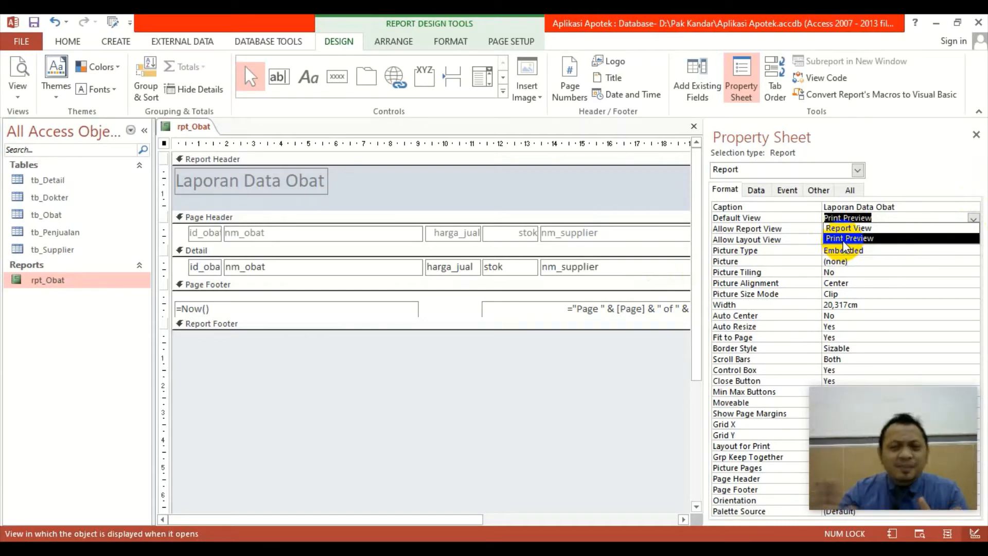
click(846, 228)
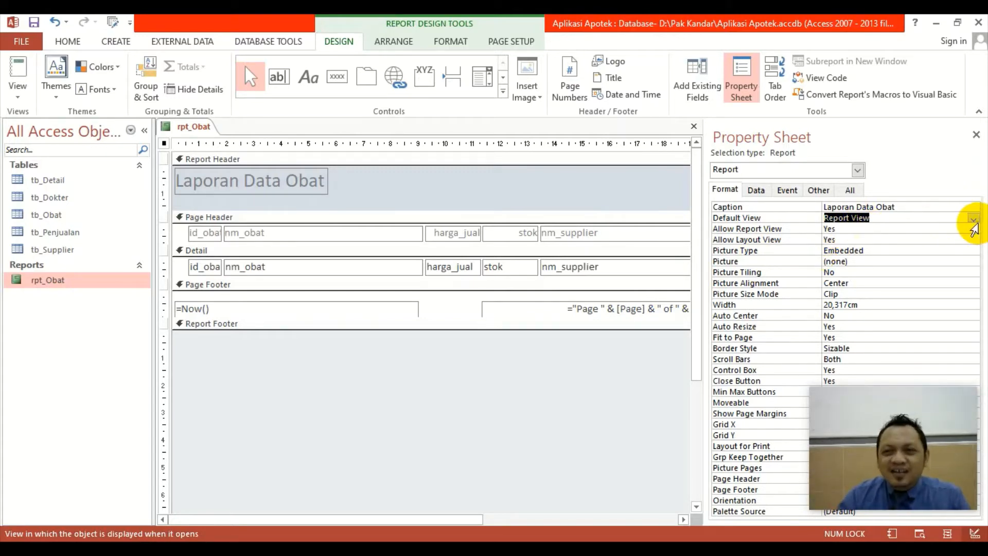
click(974, 219)
click(848, 238)
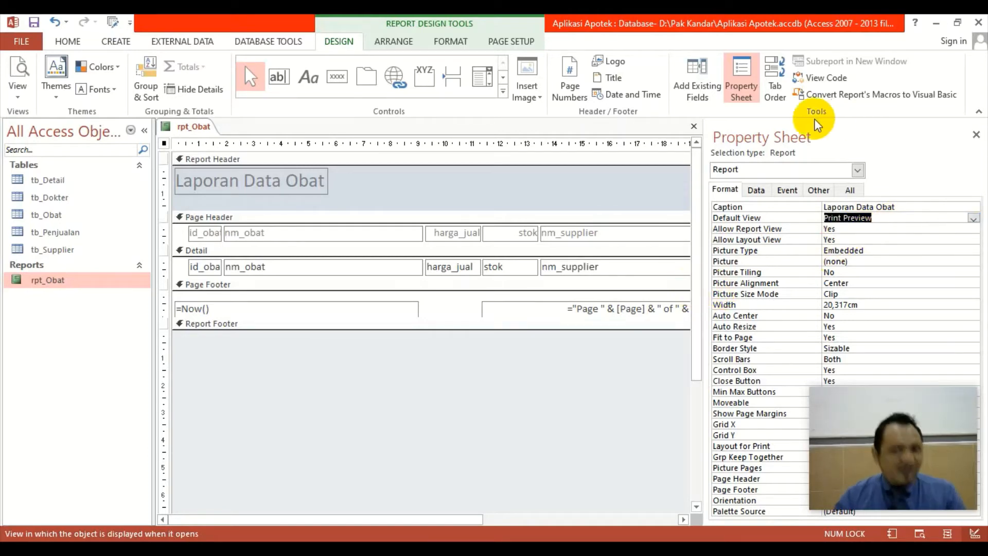
Close the report design with its changes saved, and reopen rpt_Obat from the object list
click(693, 127)
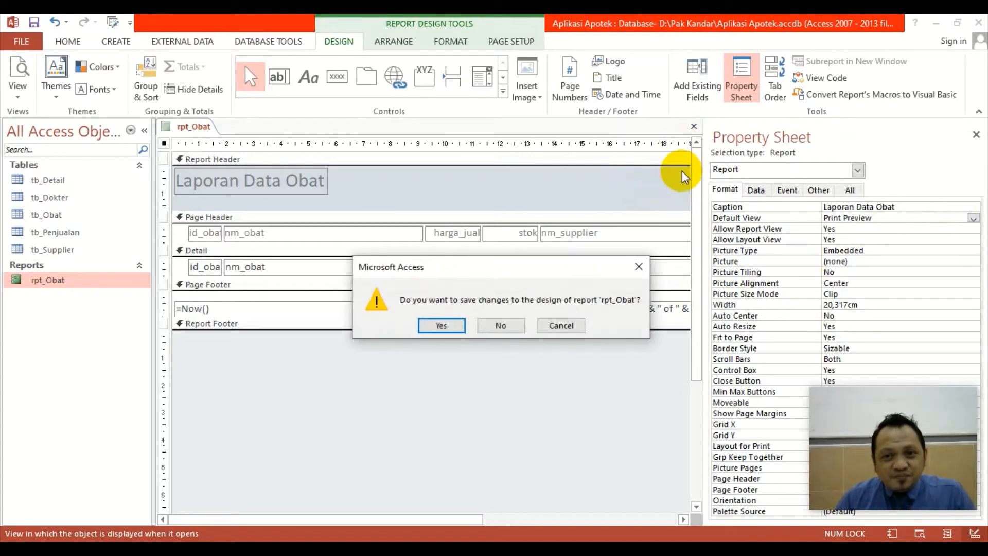
click(442, 327)
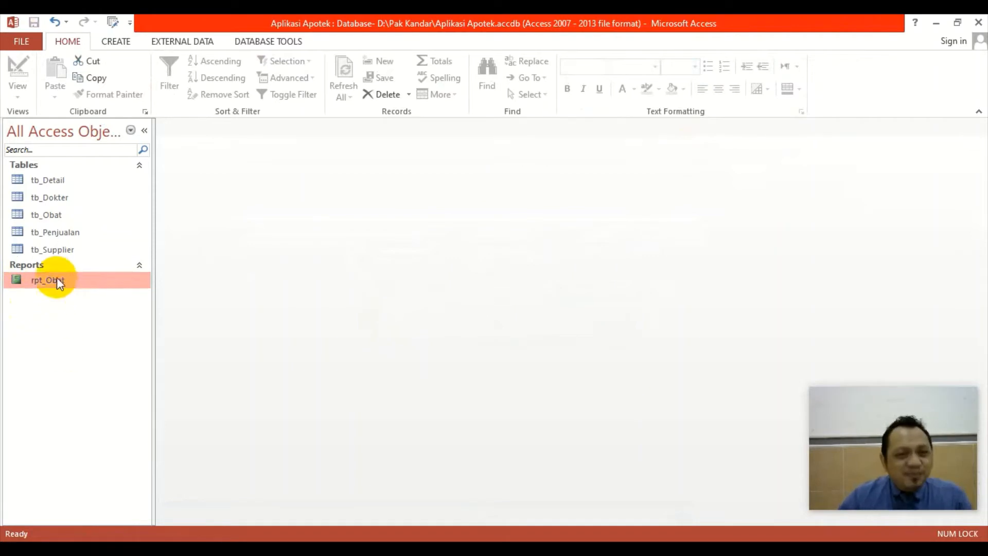
drag(26, 194, 29, 319)
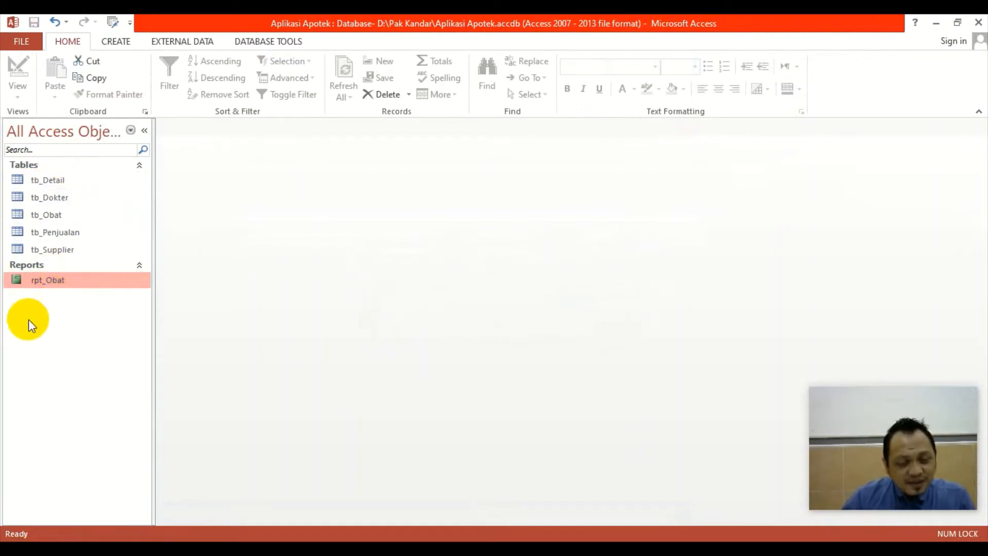
double_click(59, 283)
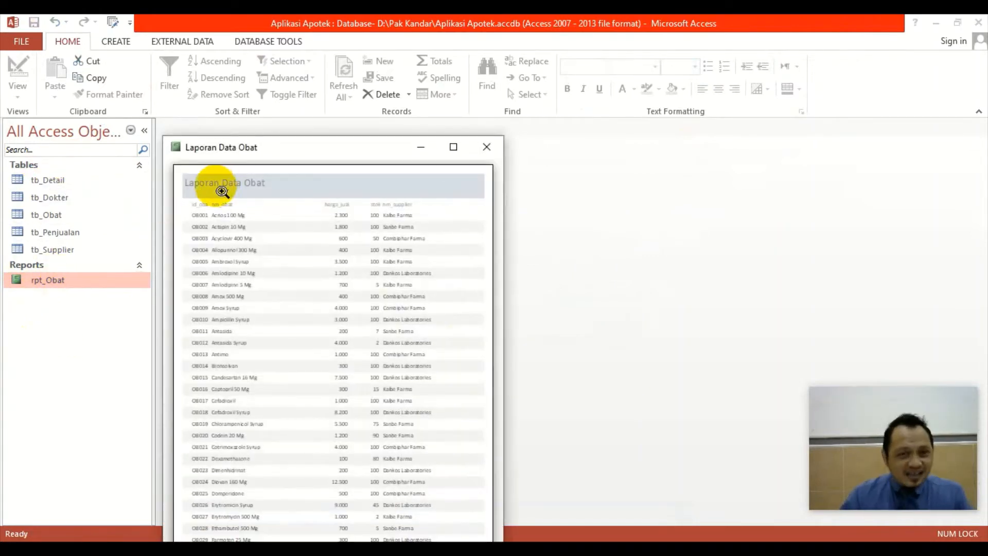
Examine both pages of the pop-up report, maximizing its window and zooming in to read the data
drag(271, 156, 455, 63)
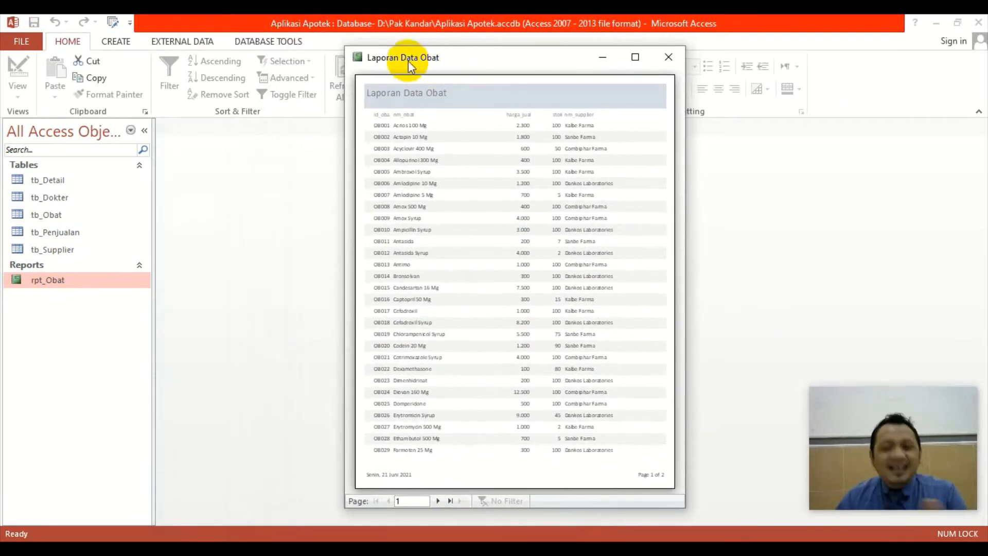
click(438, 500)
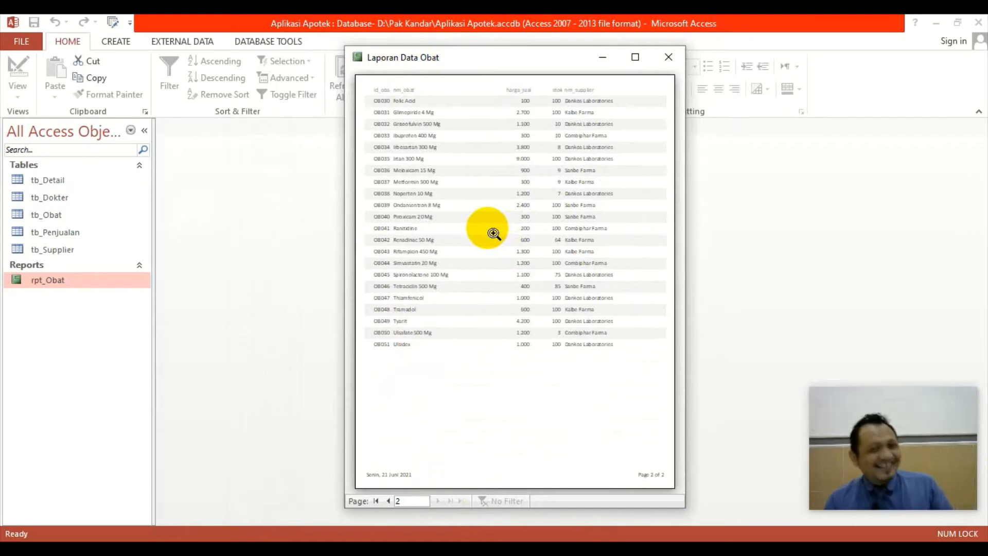
click(636, 57)
click(512, 173)
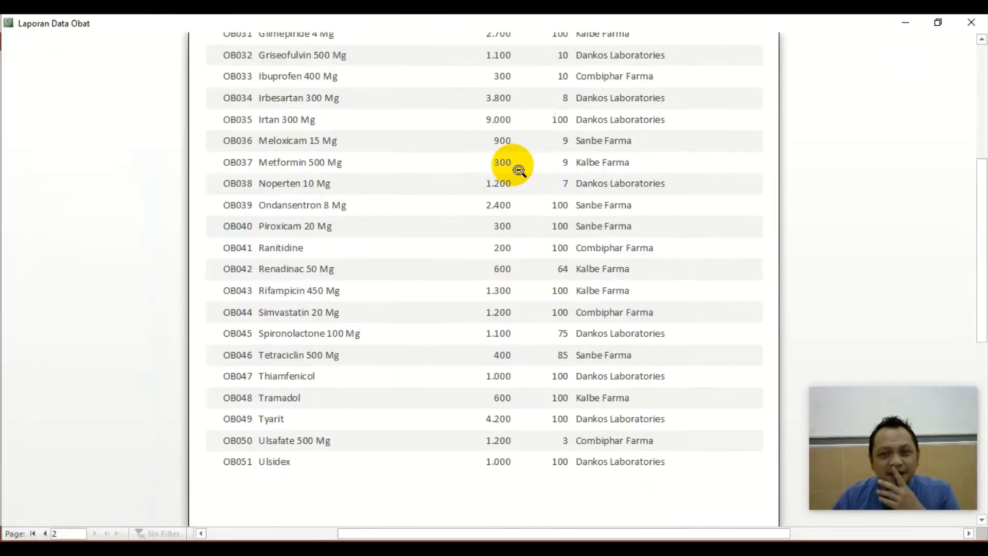
scroll(520, 144, up, 3)
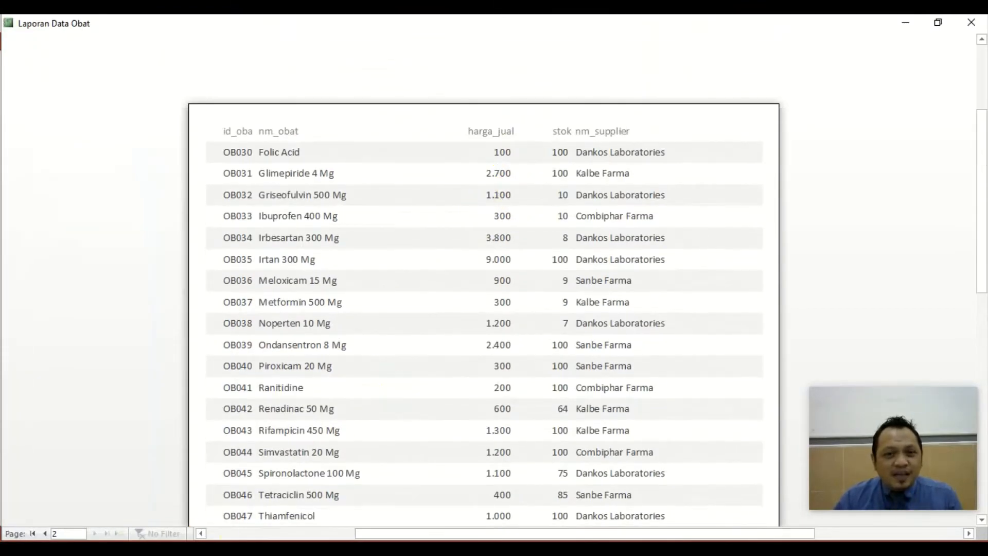
click(46, 533)
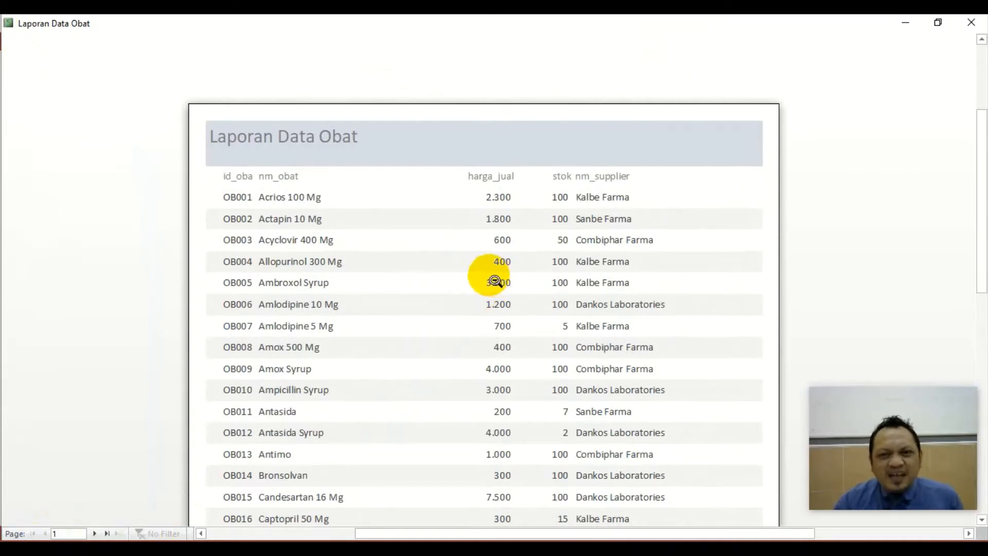
Read through the first page of the medicine report, zoom out to the whole page, and close the report window
scroll(474, 275, down, 3)
scroll(479, 284, up, 2)
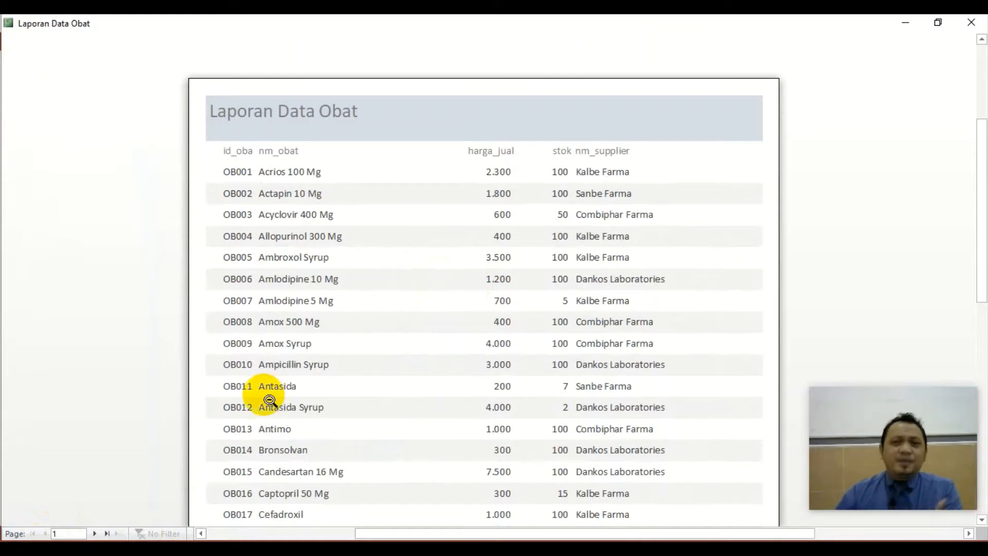
click(579, 154)
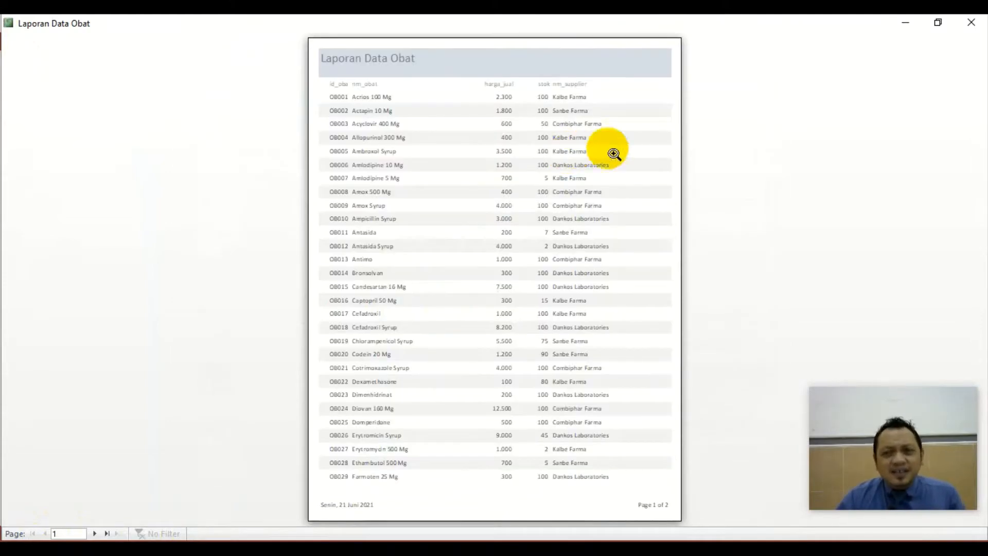
click(971, 22)
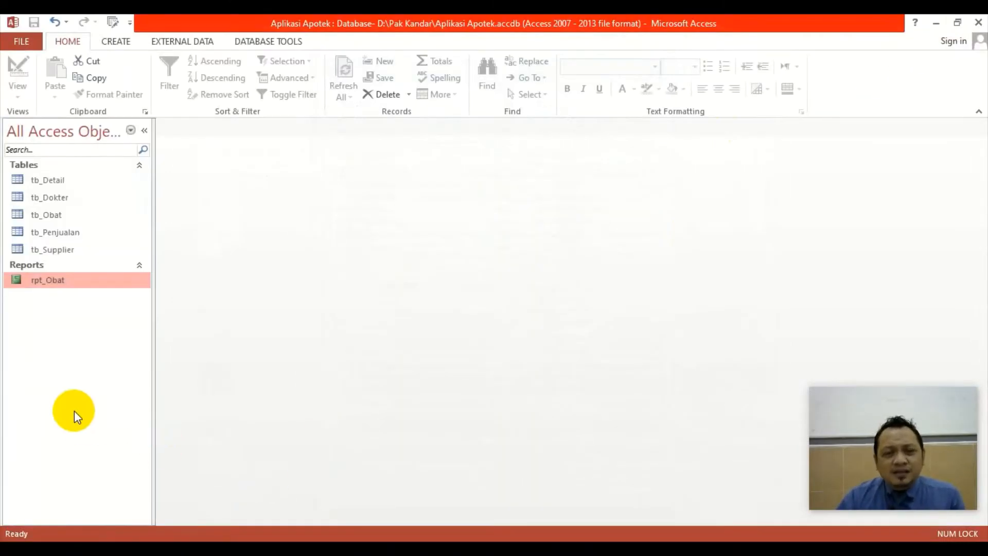
Open and close rpt_Obat twice to check its pop-up display, open it again, and move its window to show the whole page
double_click(58, 284)
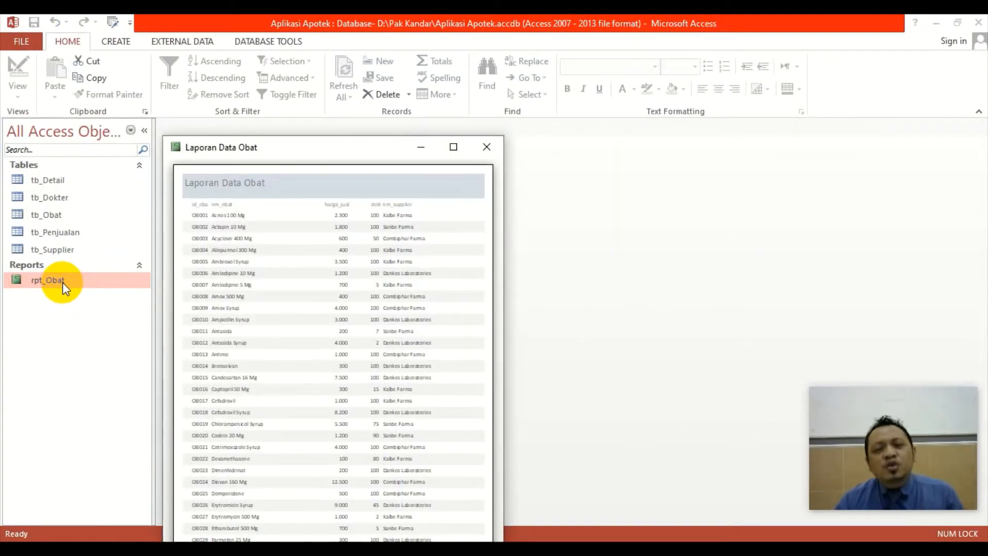
click(486, 147)
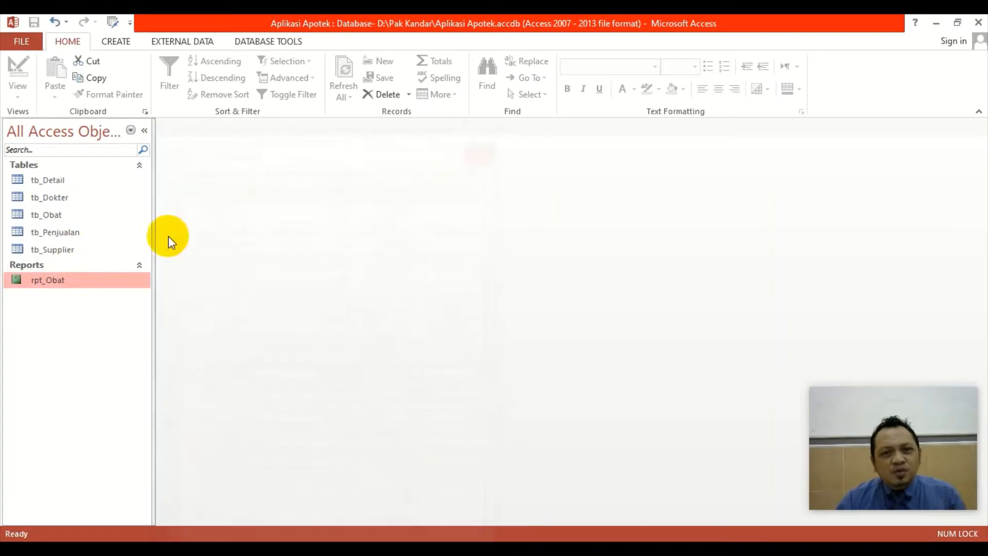
double_click(96, 280)
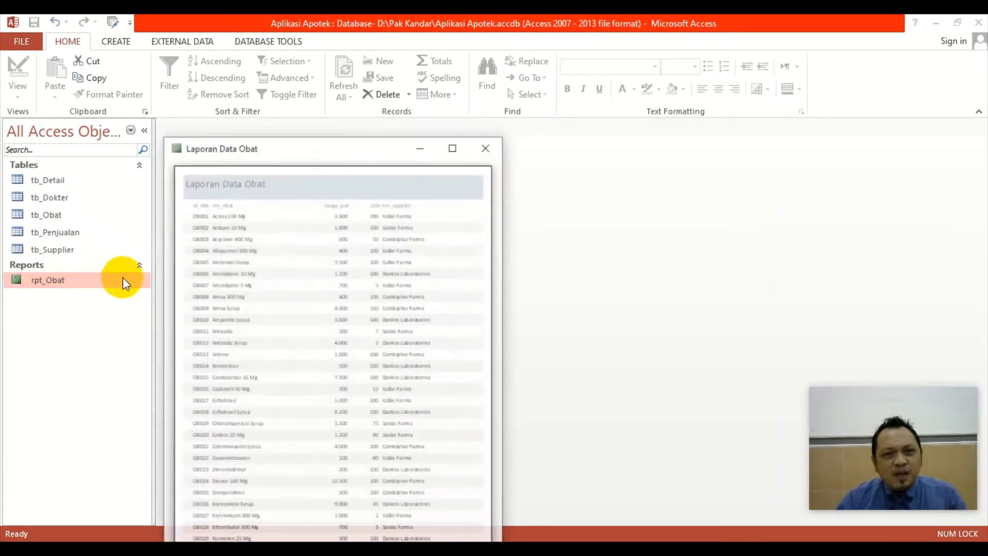
click(489, 148)
double_click(108, 279)
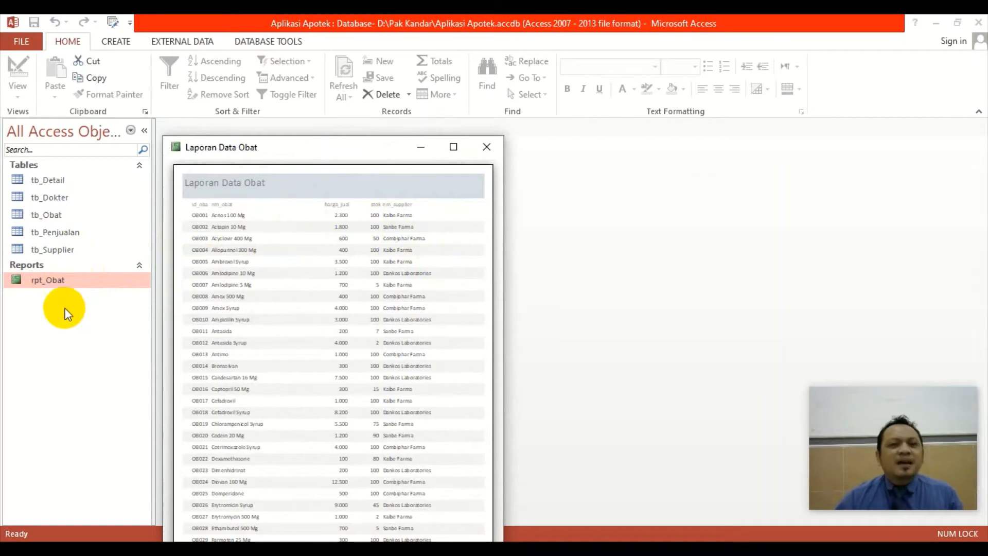
drag(329, 147, 452, 53)
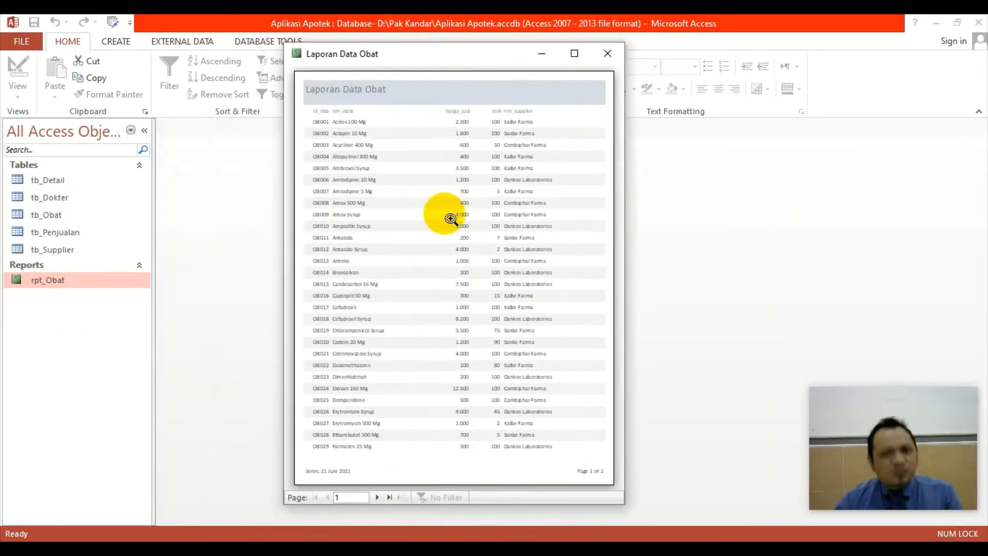
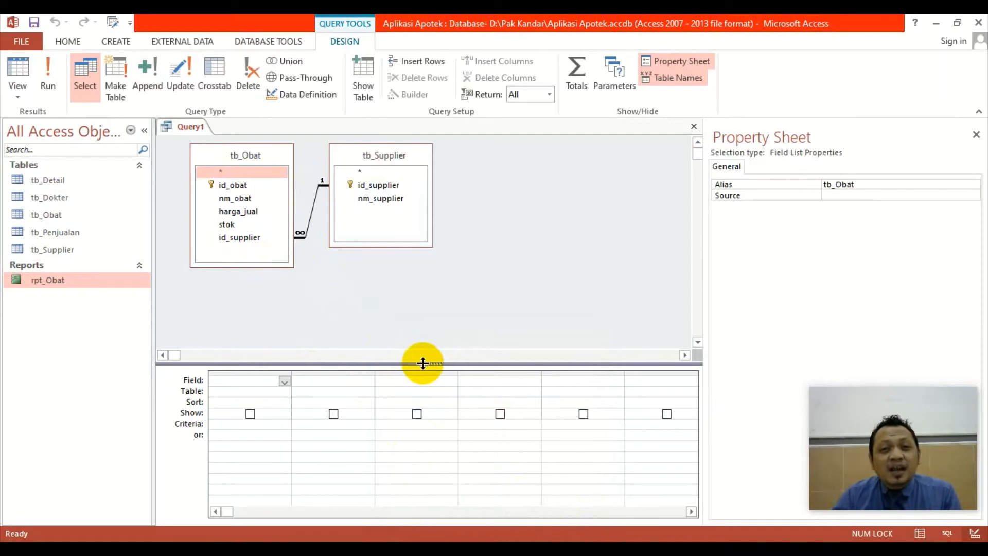
Add id_obat, nm_obat, harga_jual and stok from tb_Obat and nm_supplier from tb_Supplier to the query, and close the property sheet
drag(421, 360, 422, 319)
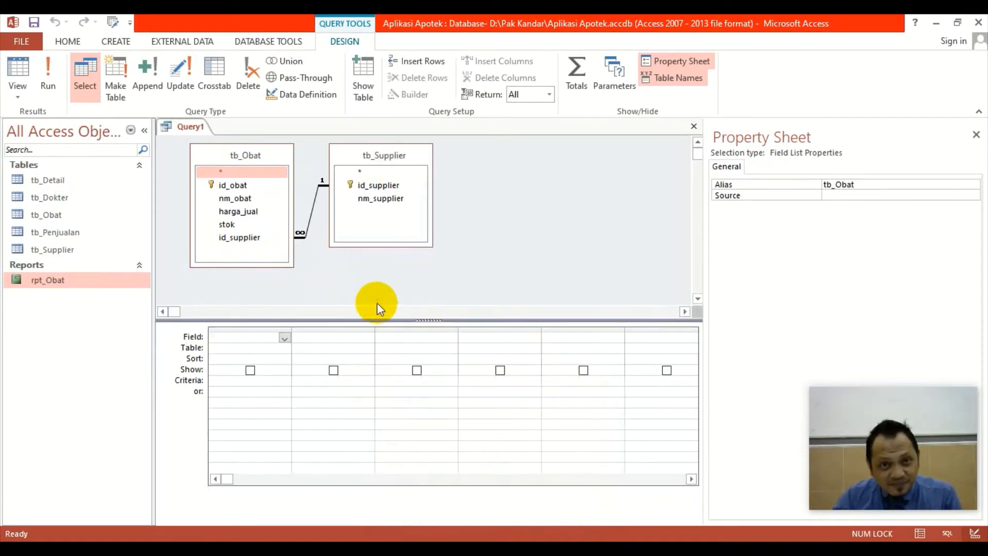
click(235, 187)
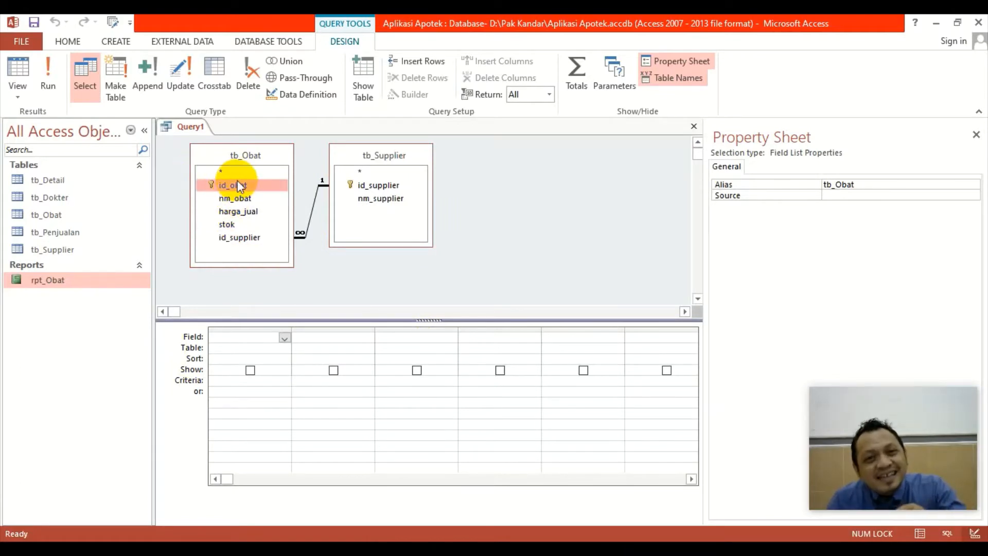
drag(239, 185, 242, 339)
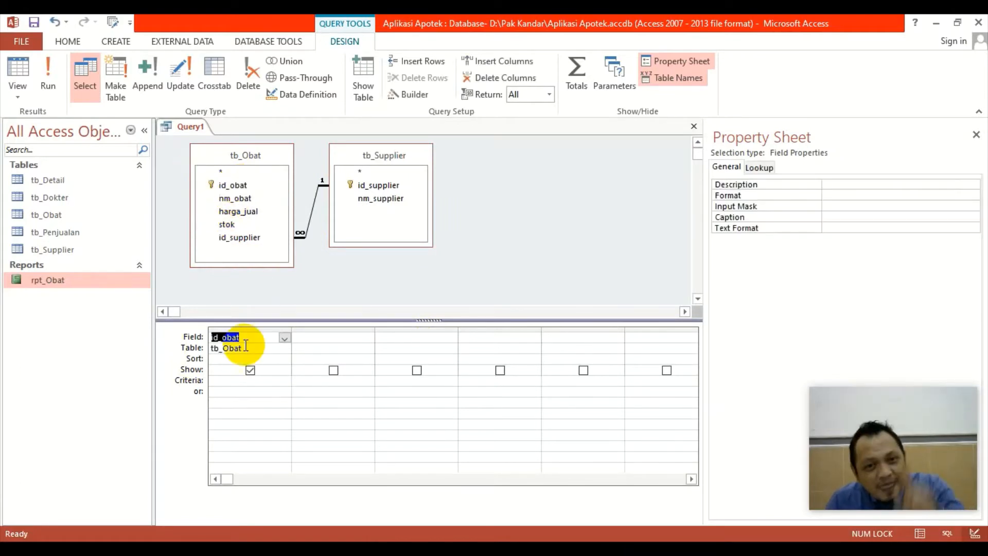
double_click(246, 199)
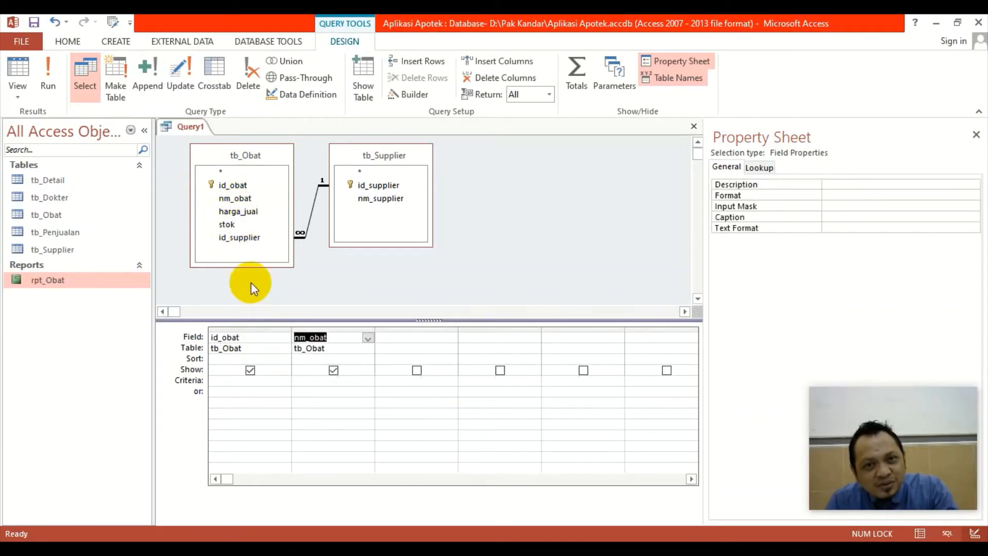
click(245, 211)
double_click(245, 211)
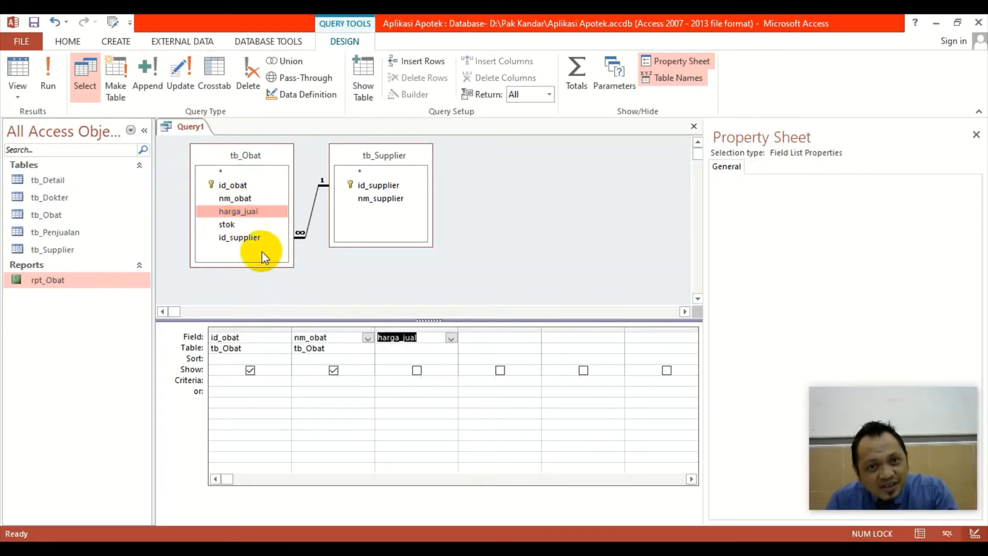
click(227, 225)
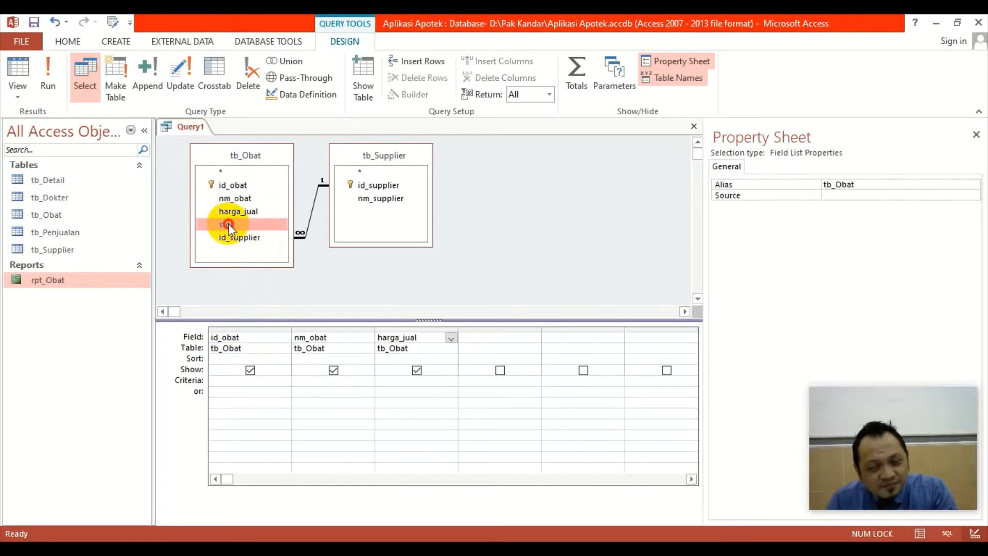
double_click(227, 225)
click(372, 200)
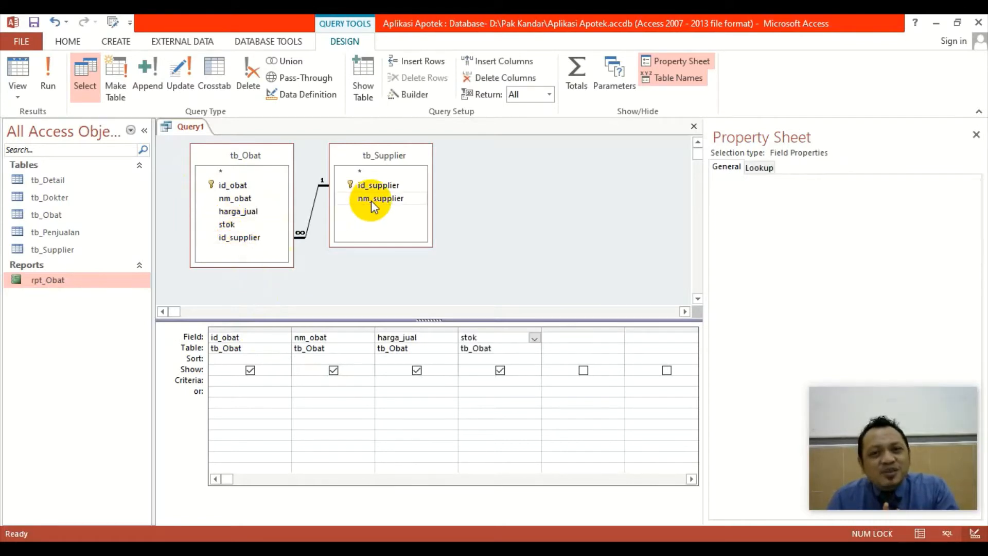
double_click(381, 199)
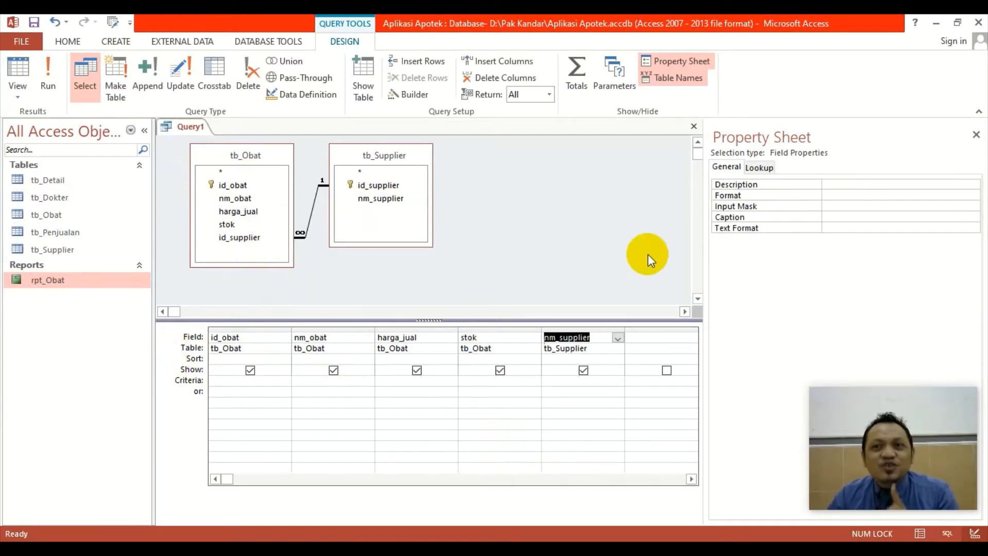
click(977, 134)
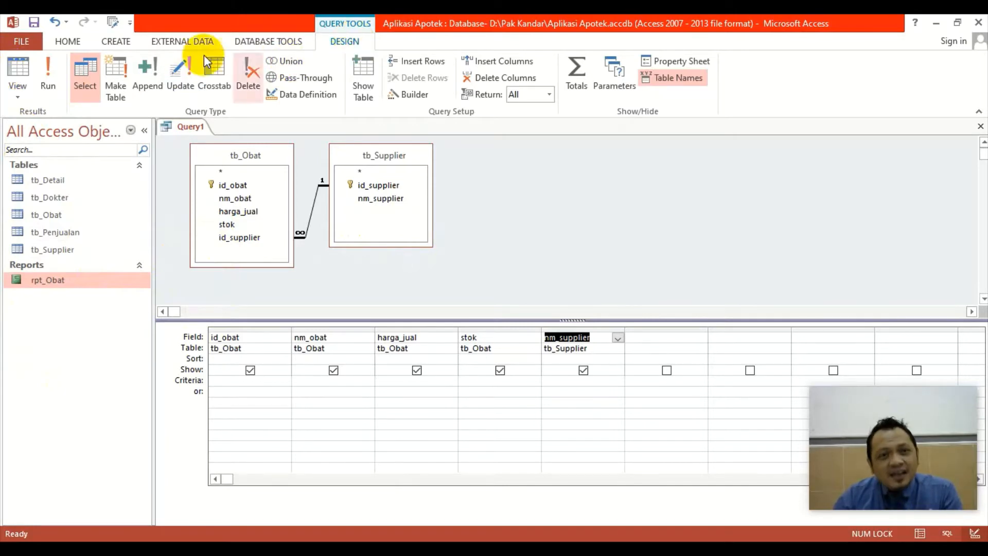
click(67, 41)
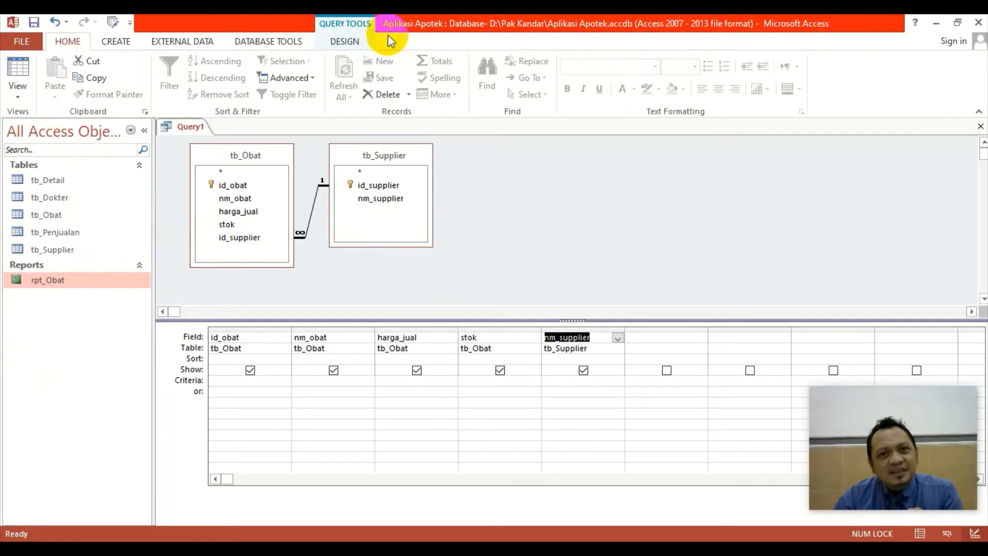
click(345, 40)
click(67, 41)
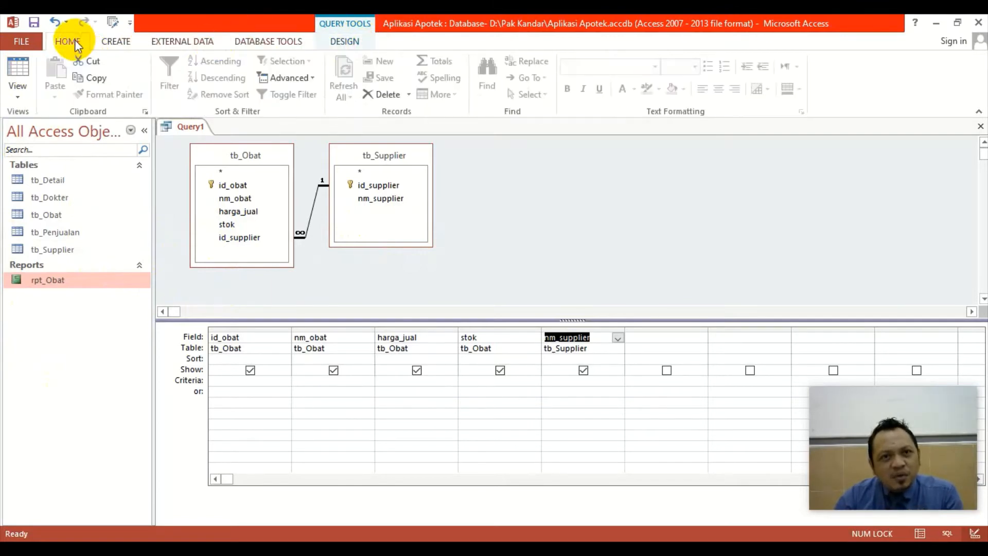
click(345, 42)
Check the query's medicine and supplier records in Datasheet View, and return to Design View
click(15, 95)
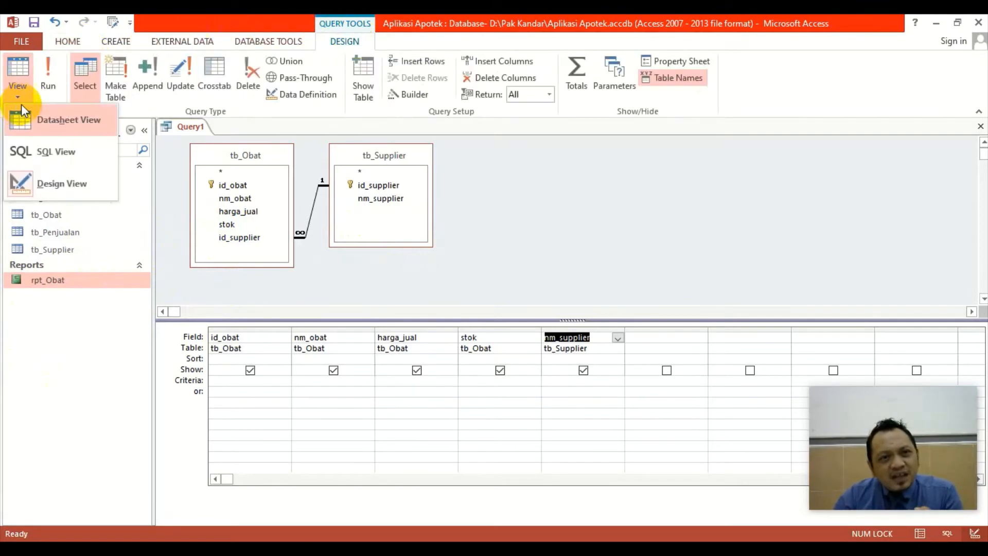
click(19, 91)
click(18, 95)
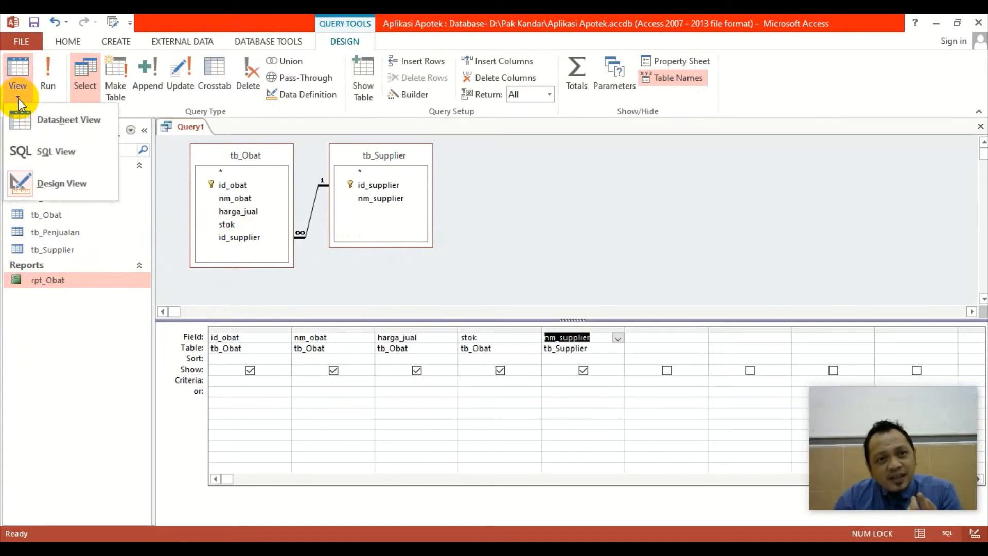
click(66, 122)
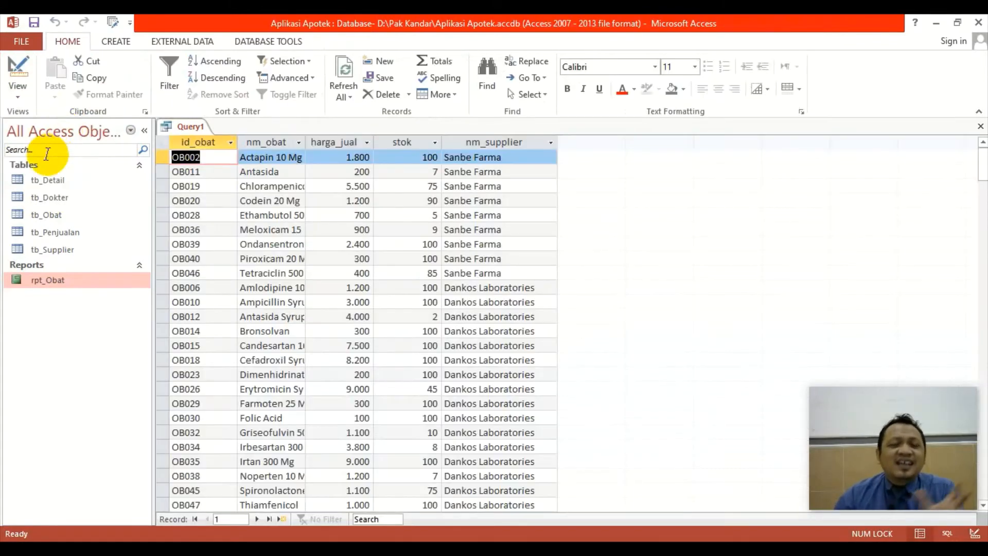
scroll(265, 402, down, 8)
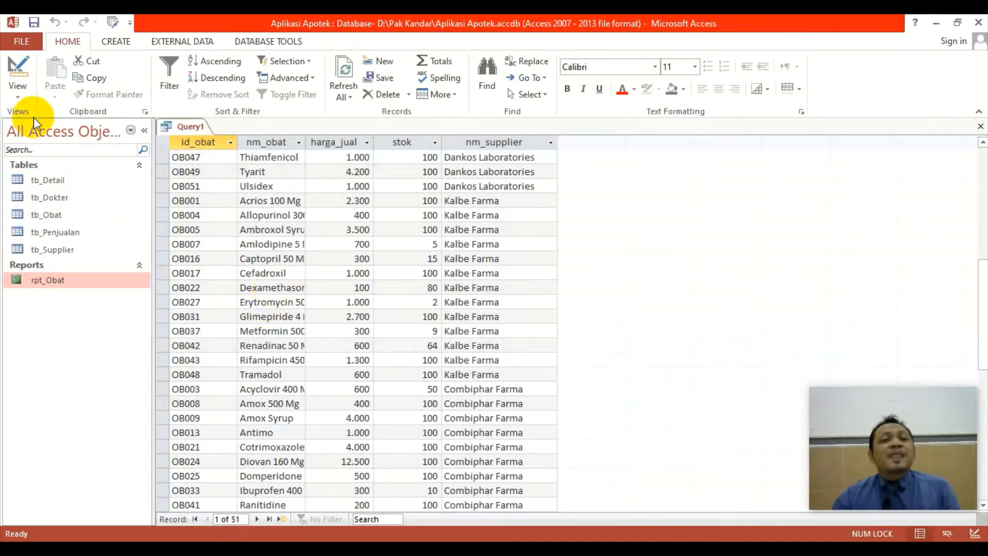
click(17, 88)
click(57, 184)
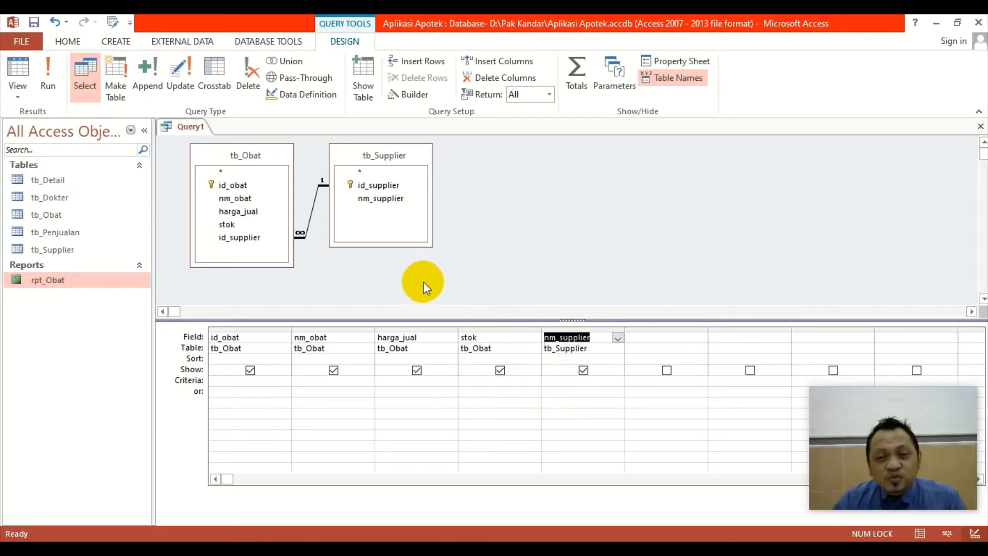
Enter the parameter prompt [Supplier : ] as the criteria for the nm_supplier column
click(548, 382)
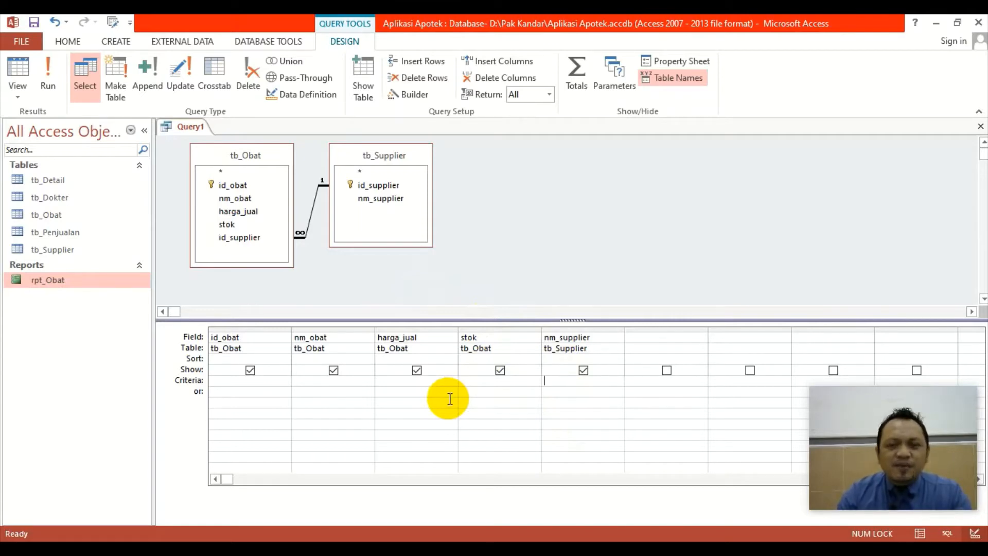
text([)
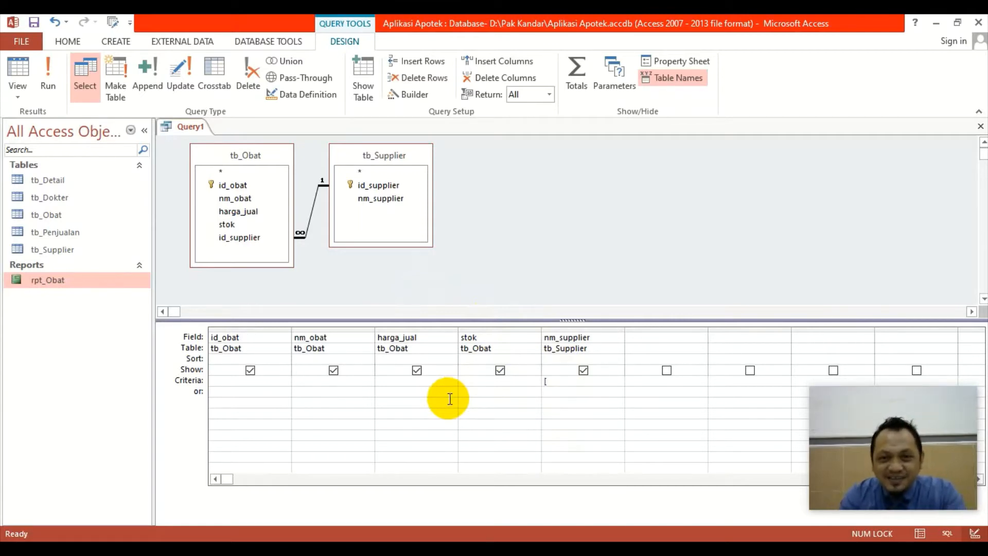
text(Su)
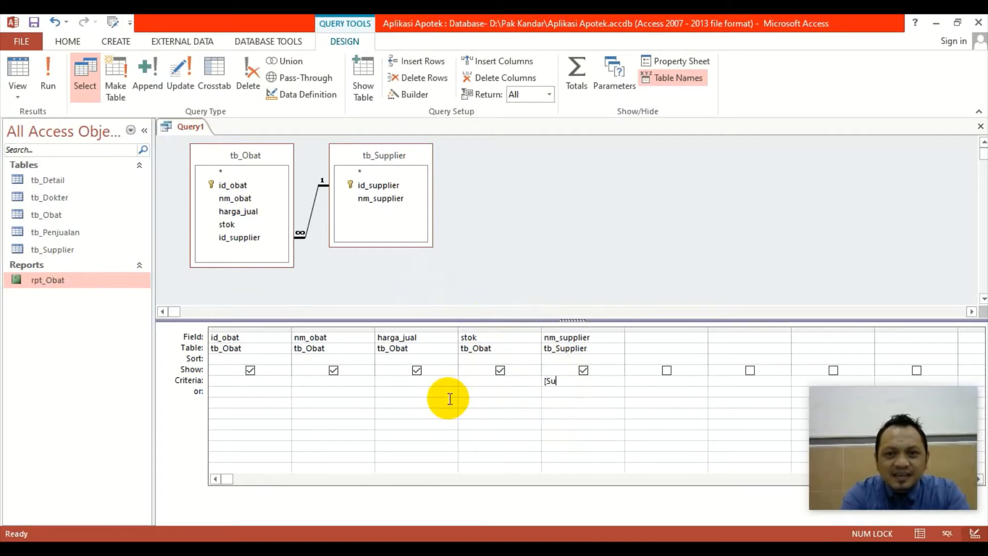
text(pplier : )
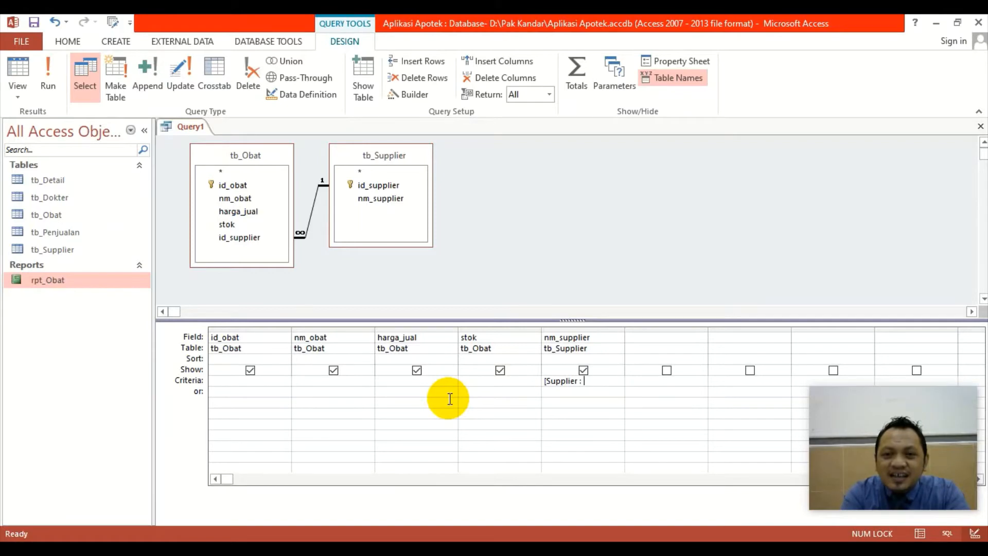
text(])
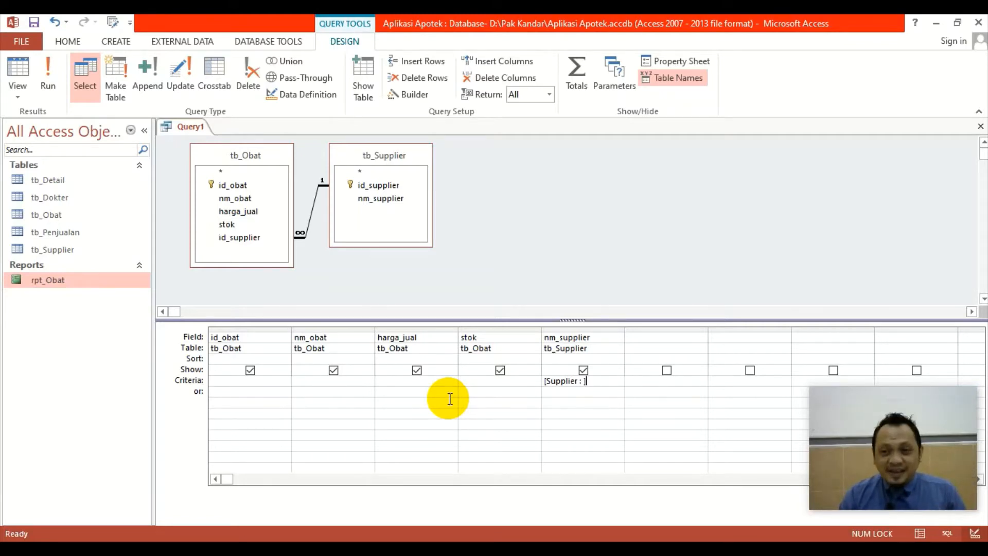
Replace the nm_supplier criteria with the fixed supplier name Kalbe Farma
key(shift+Home)
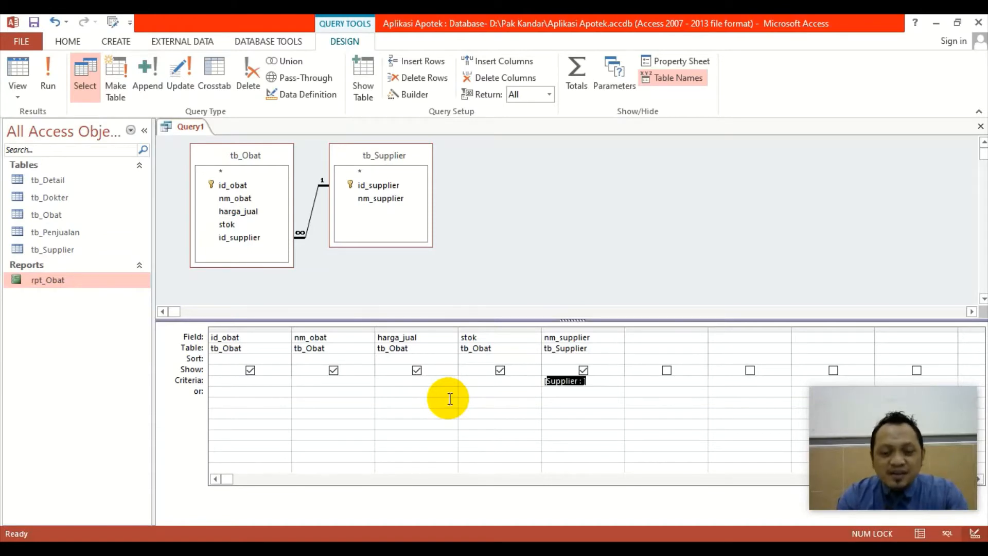
text([Ketik)
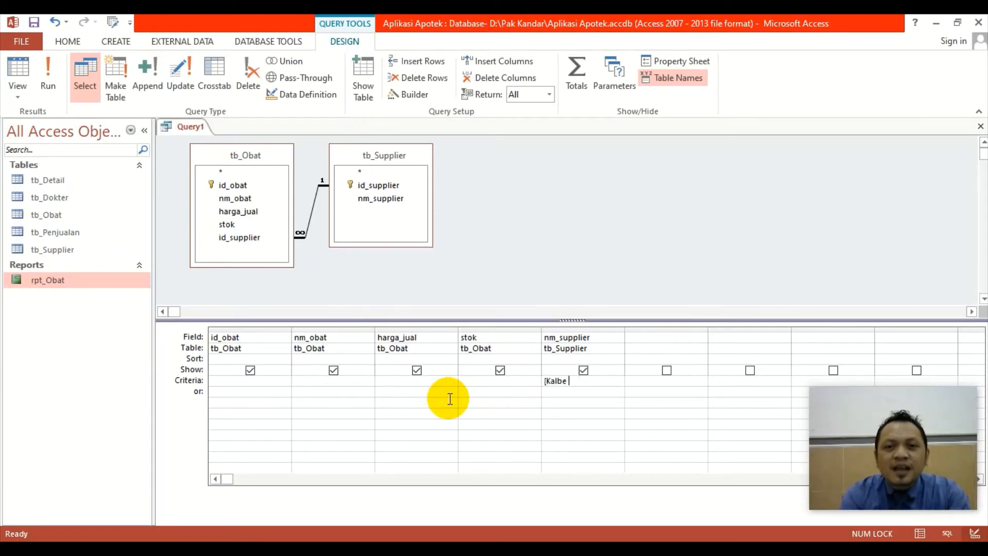
key(BackSpace)
key(BackSpace)
key(BackSpace)
key(BackSpace)
key(BackSpace)
key(BackSpace)
key(BackSpace)
text(Kalbe Farma)
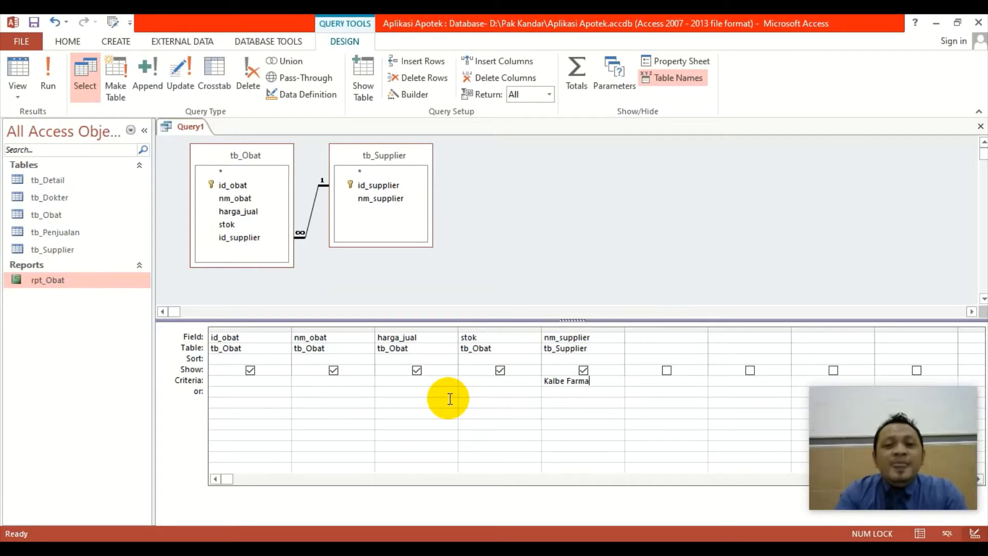
Replace the nm_supplier criteria with the parameter prompt [Supplier : ] and select the prompt text
key(shift+Home)
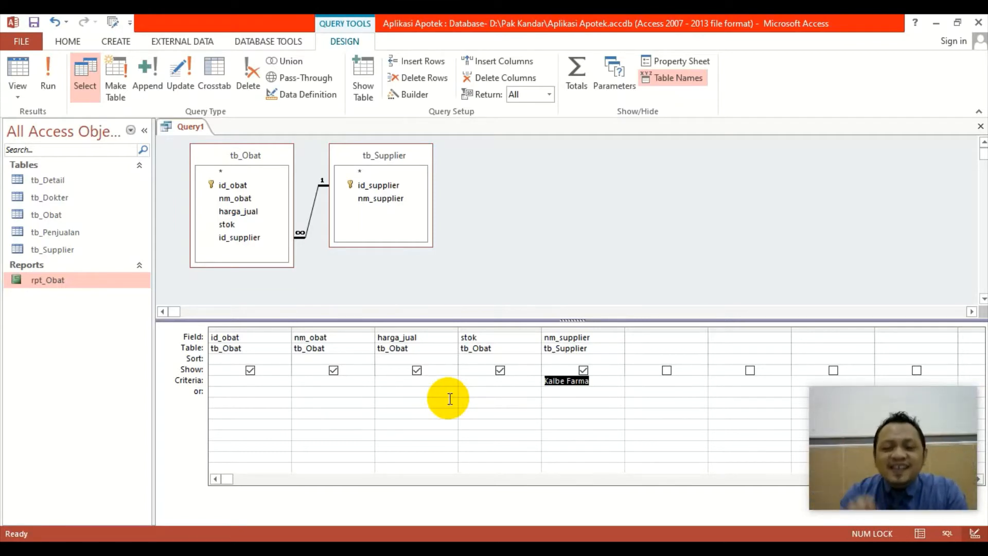
text([)
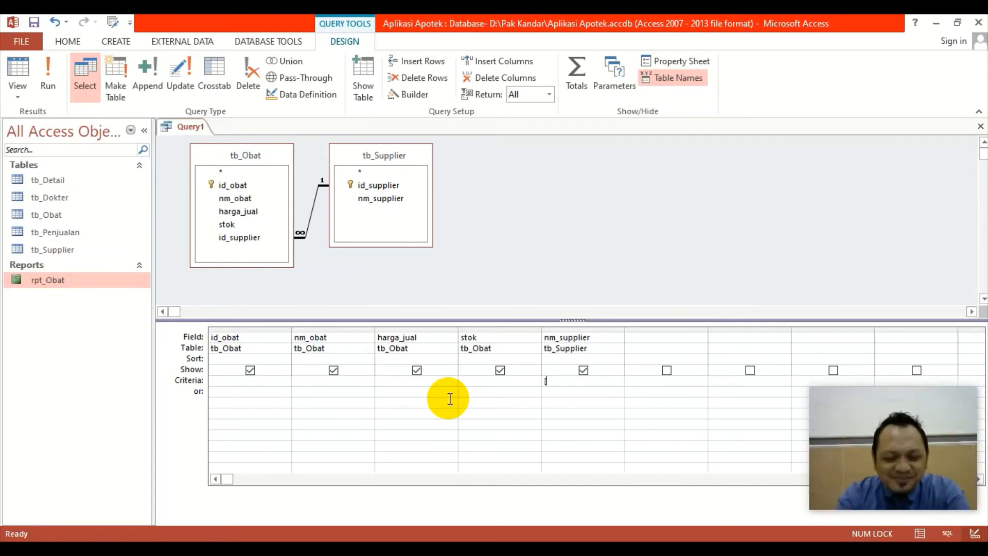
text(Supplier)
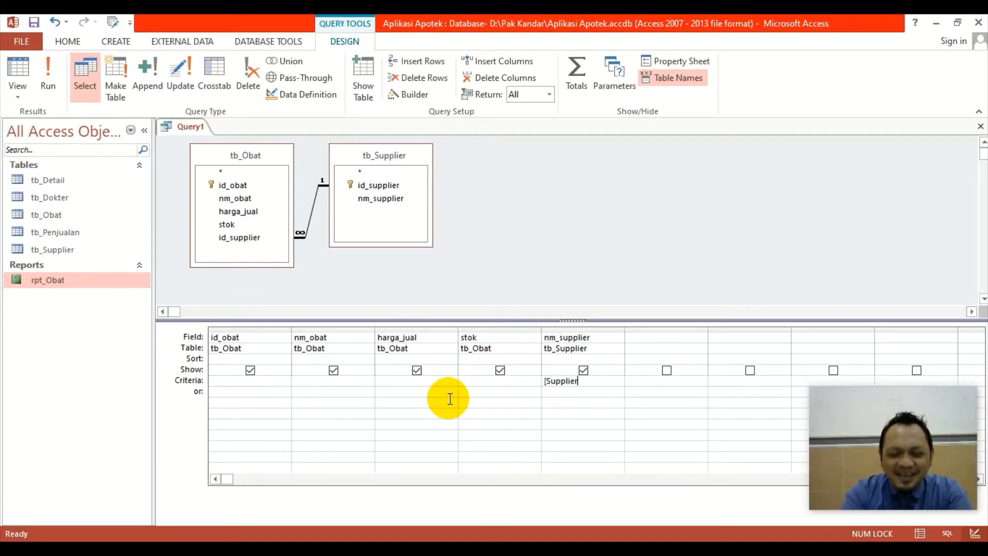
text( : ])
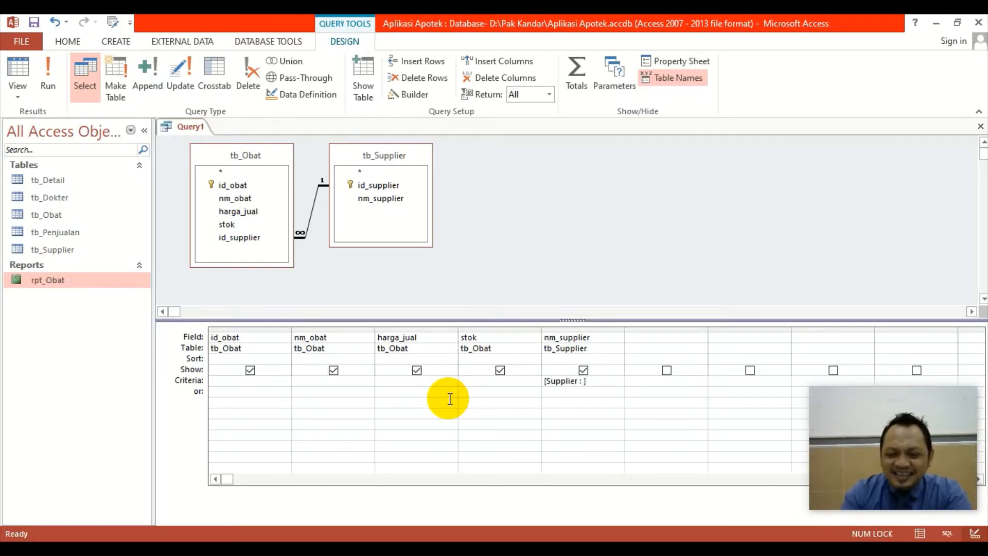
key(Up)
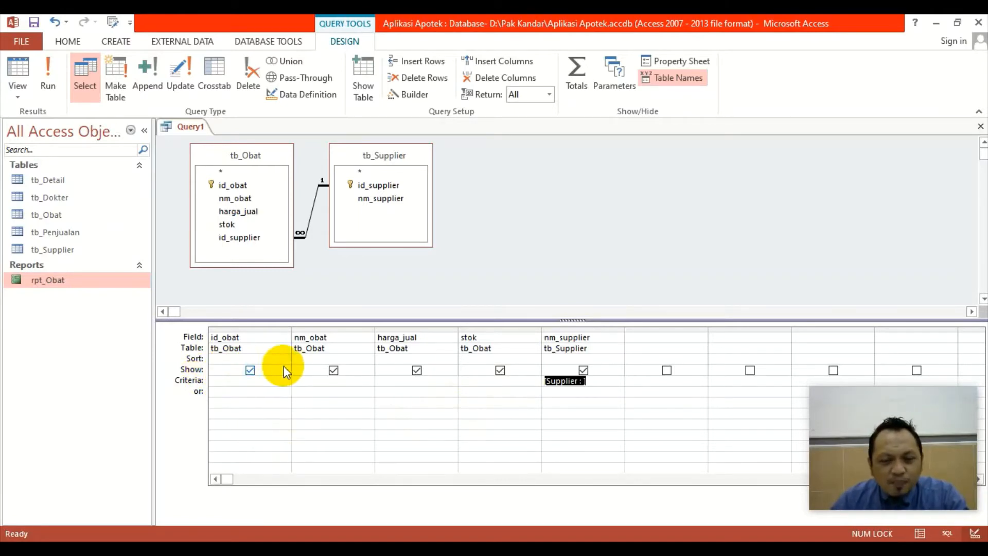
Declare [Supplier : ] in the query parameters with the Short Text data type
click(74, 42)
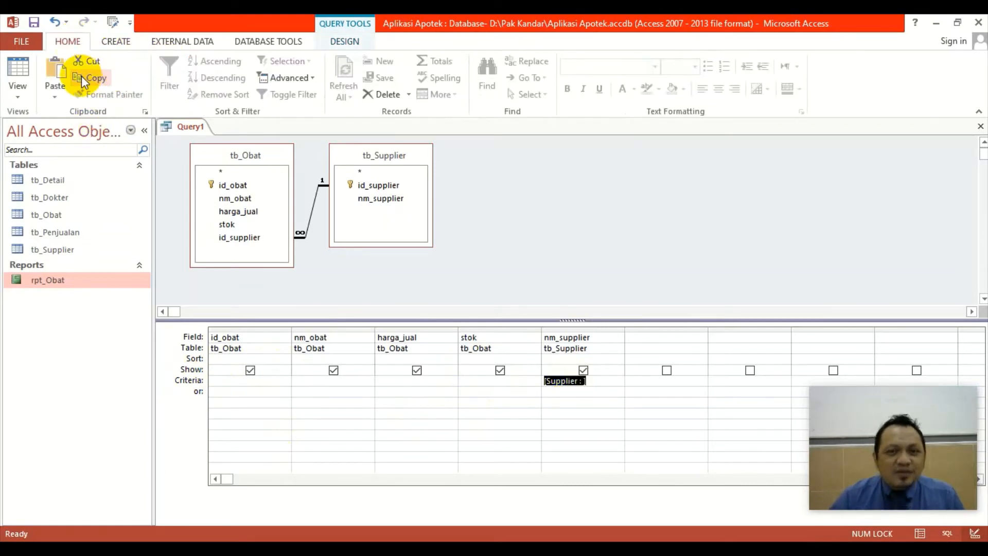
click(340, 42)
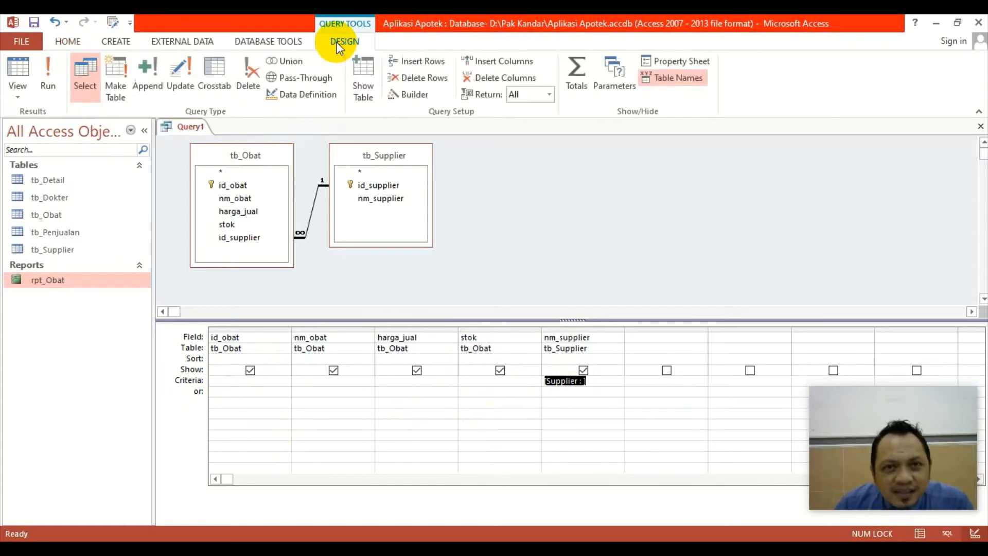
click(610, 78)
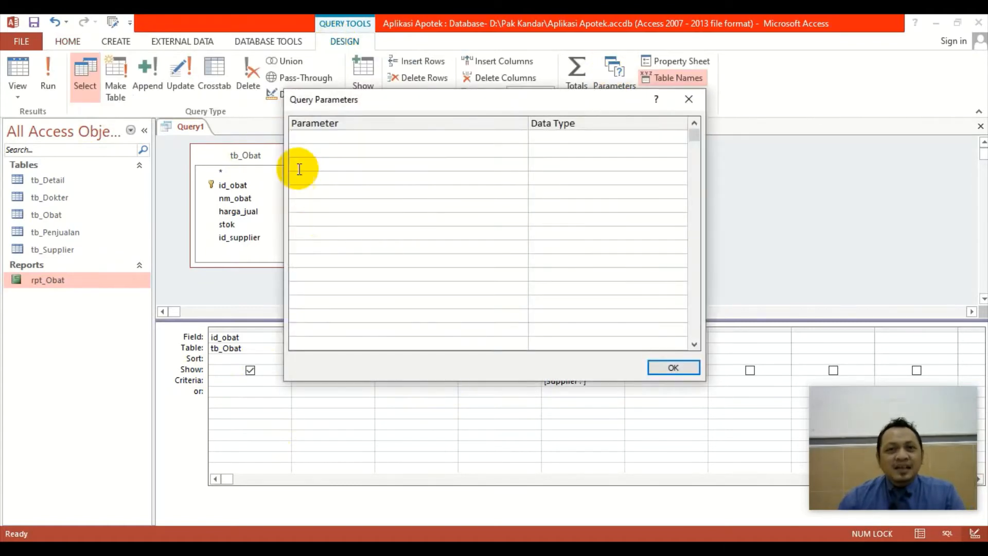
click(308, 135)
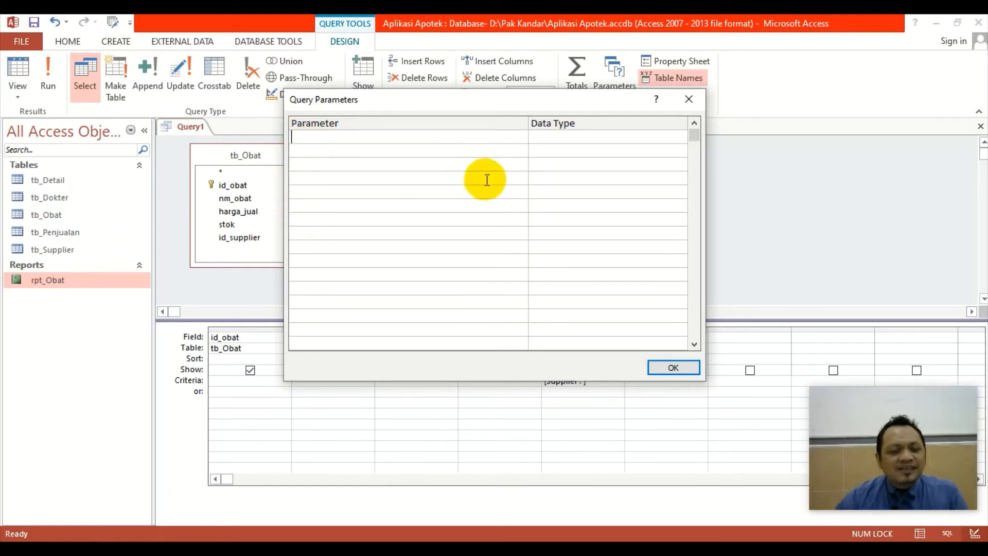
key(ctrl+v)
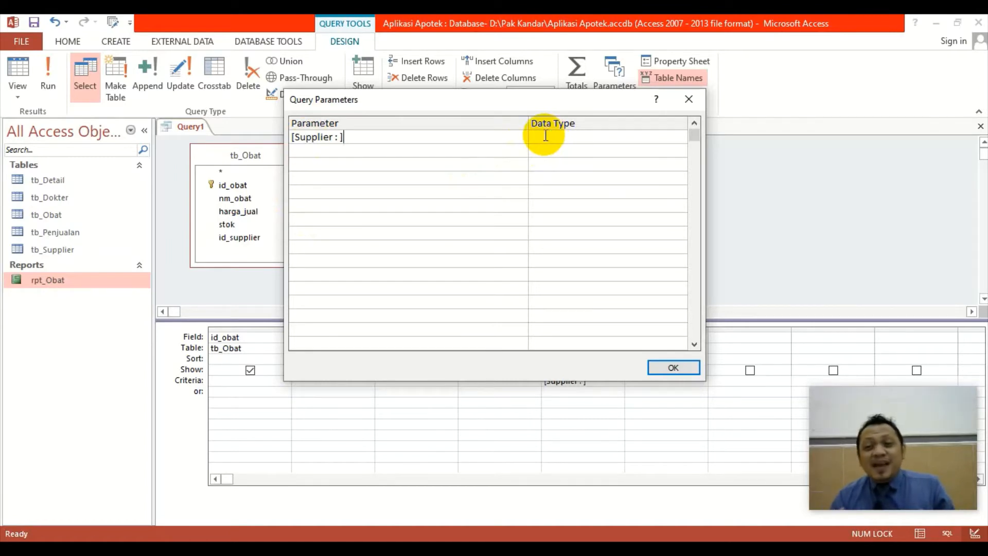
drag(580, 97, 375, 74)
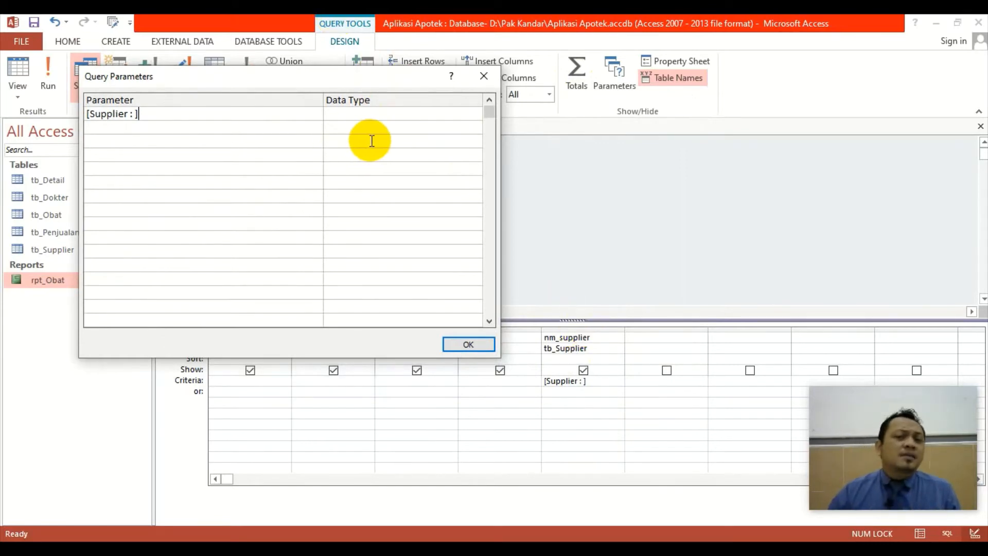
click(374, 114)
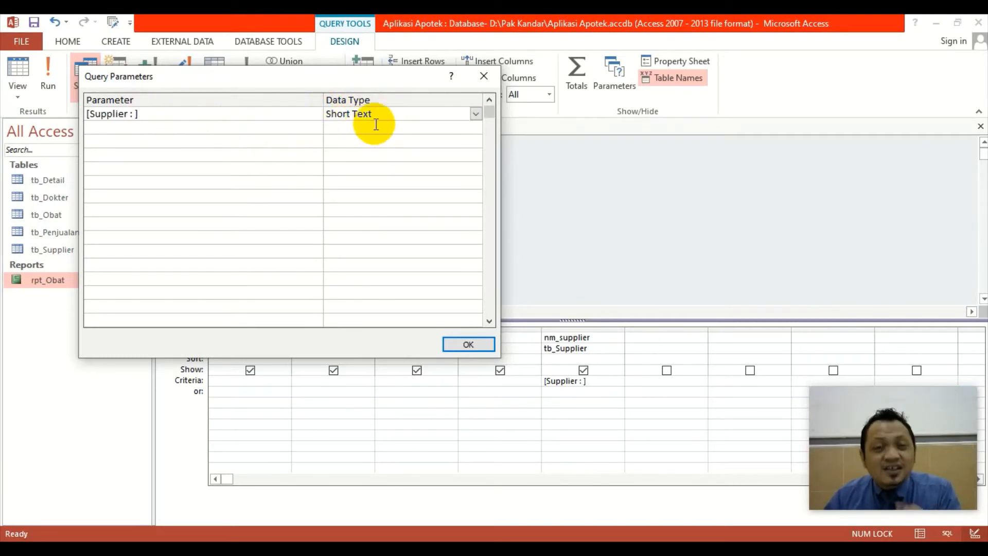
click(469, 344)
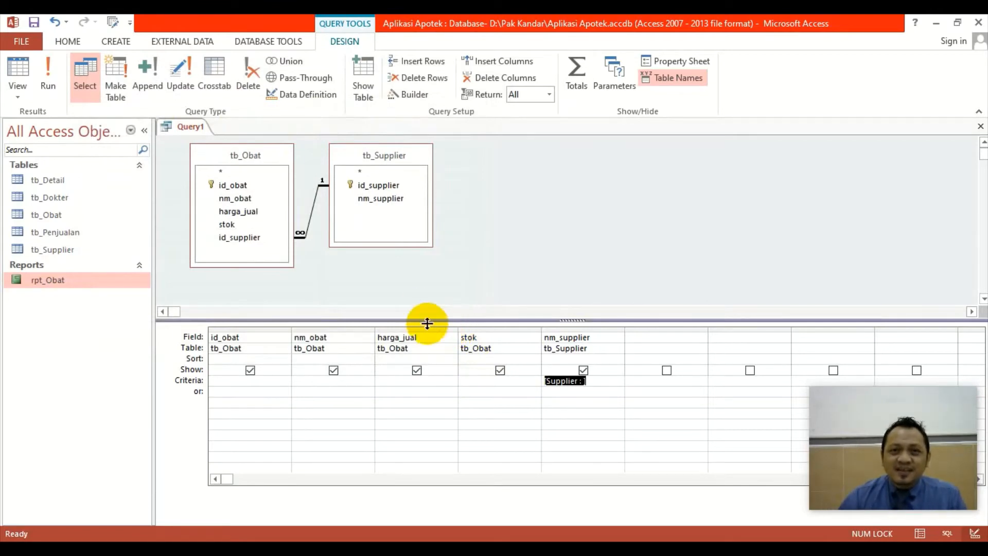
Close the query and save it under the name q_ObatTertentu
click(980, 127)
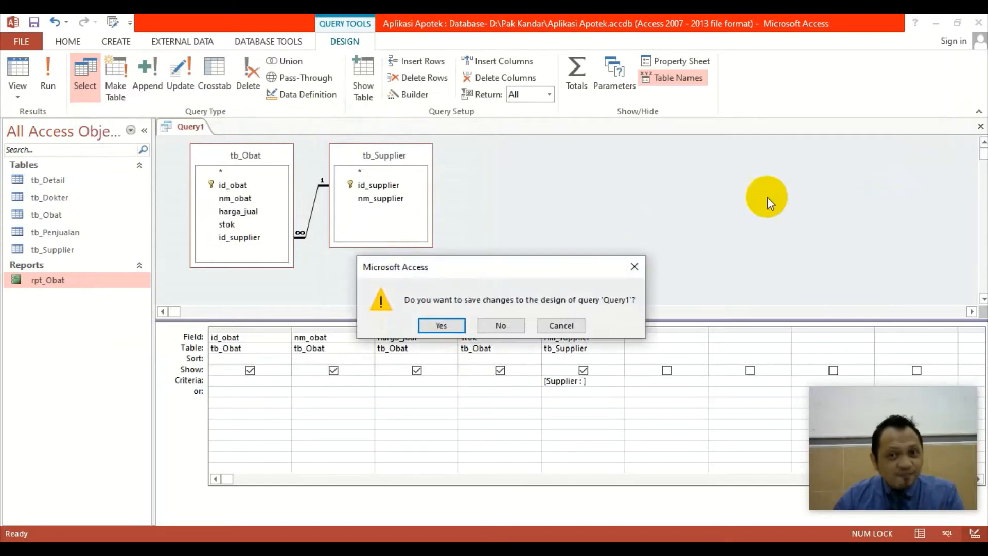
click(438, 324)
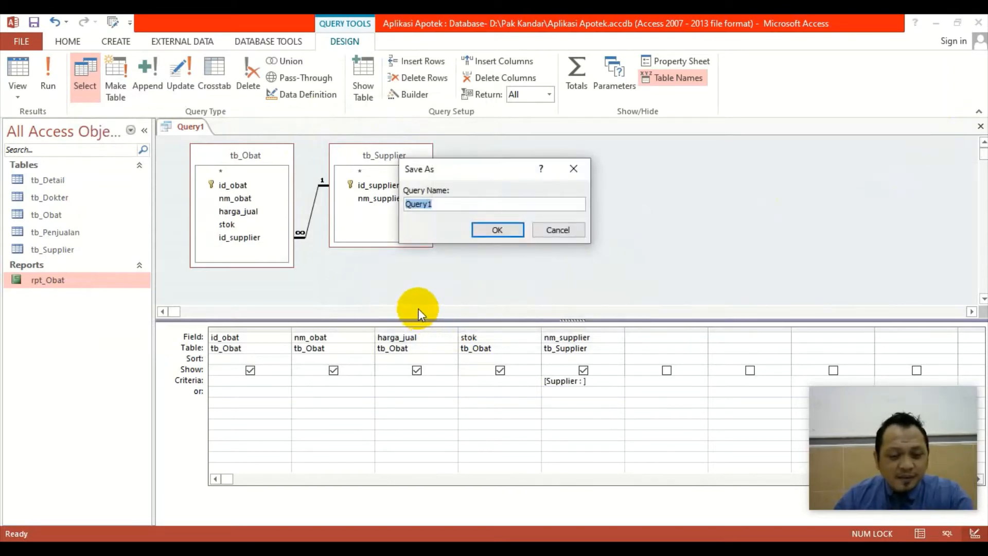
text(q)
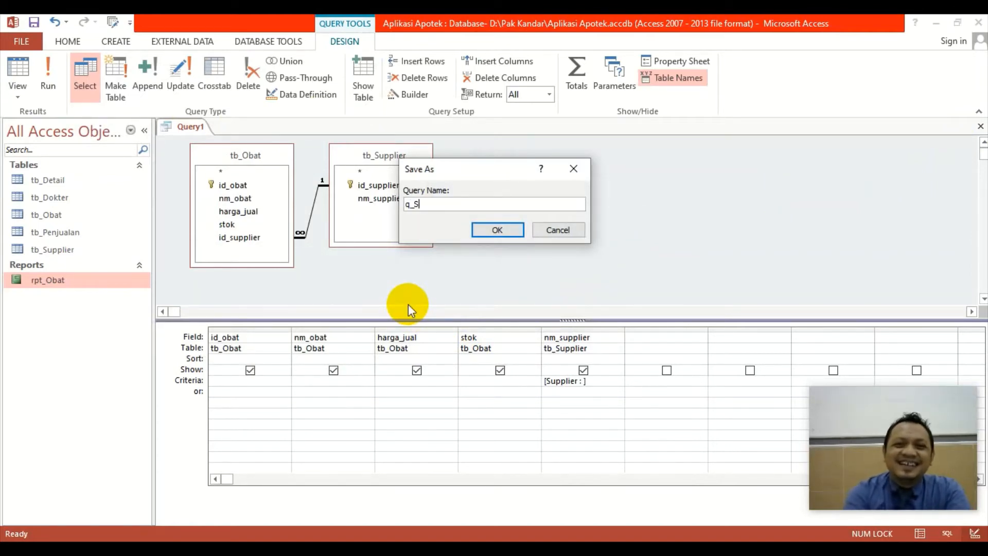
text(_BarangTertentu)
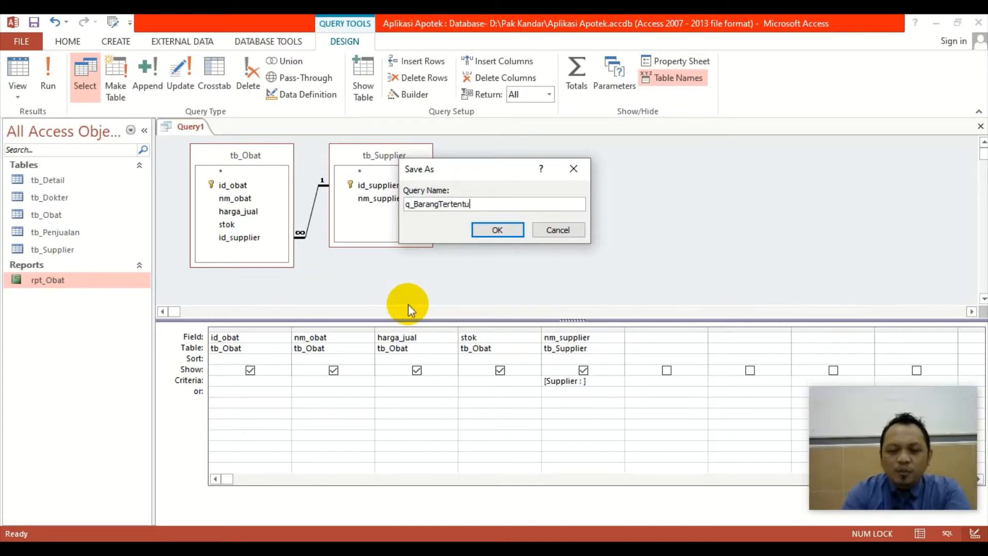
key(BackSpace)
key(BackSpace)
key(BackSpace)
key(BackSpace)
key(BackSpace)
key(BackSpace)
key(BackSpace)
key(BackSpace)
key(BackSpace)
key(BackSpace)
key(BackSpace)
key(BackSpace)
key(BackSpace)
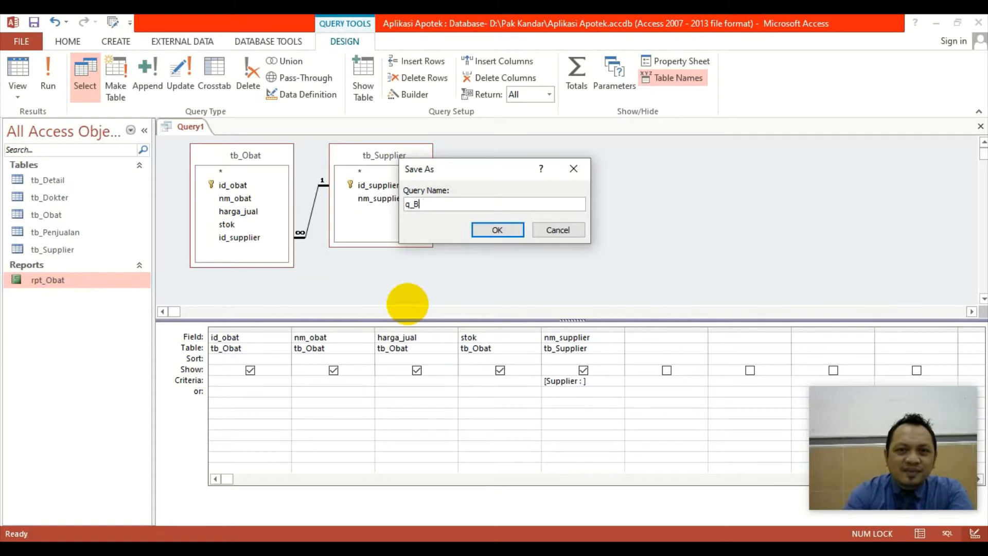
text(Obat)
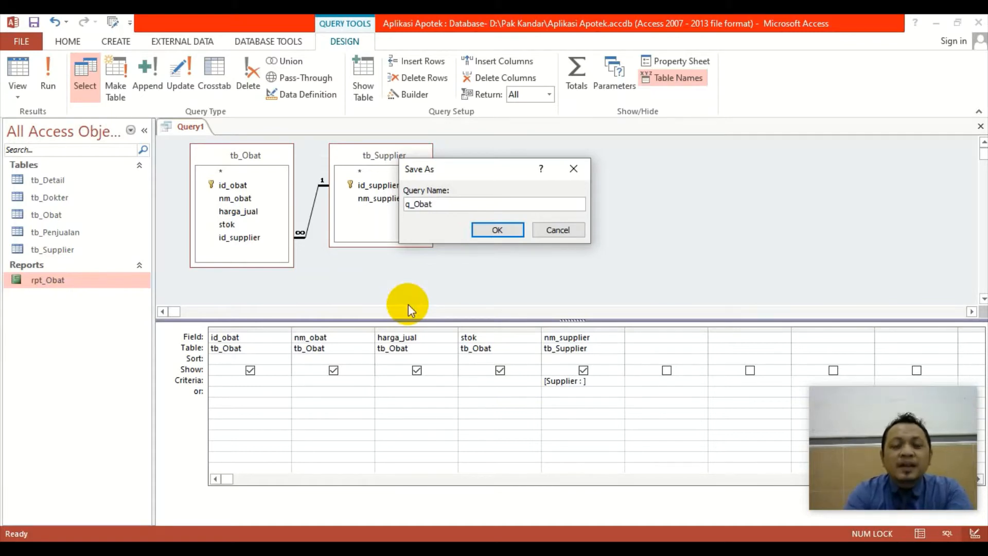
text(Tertentu)
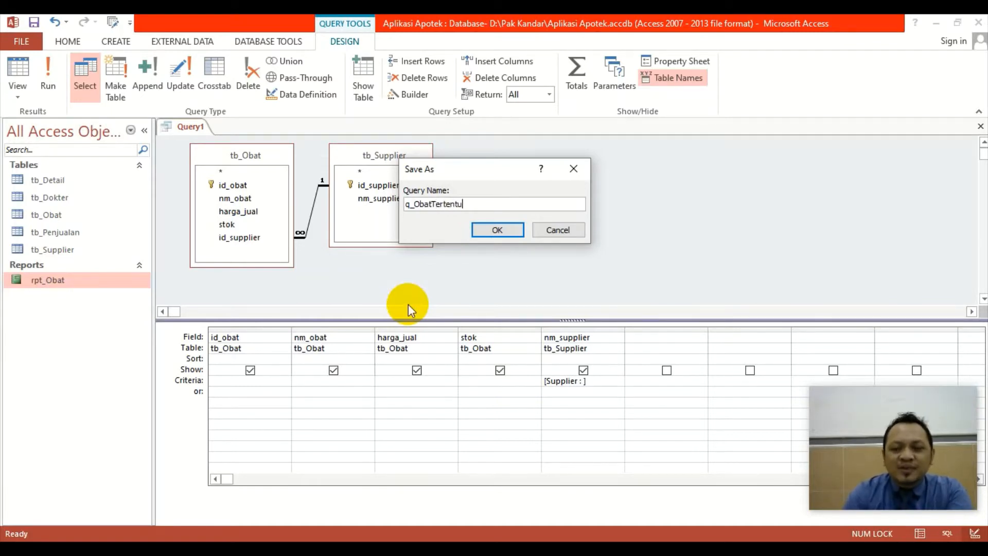
key(Return)
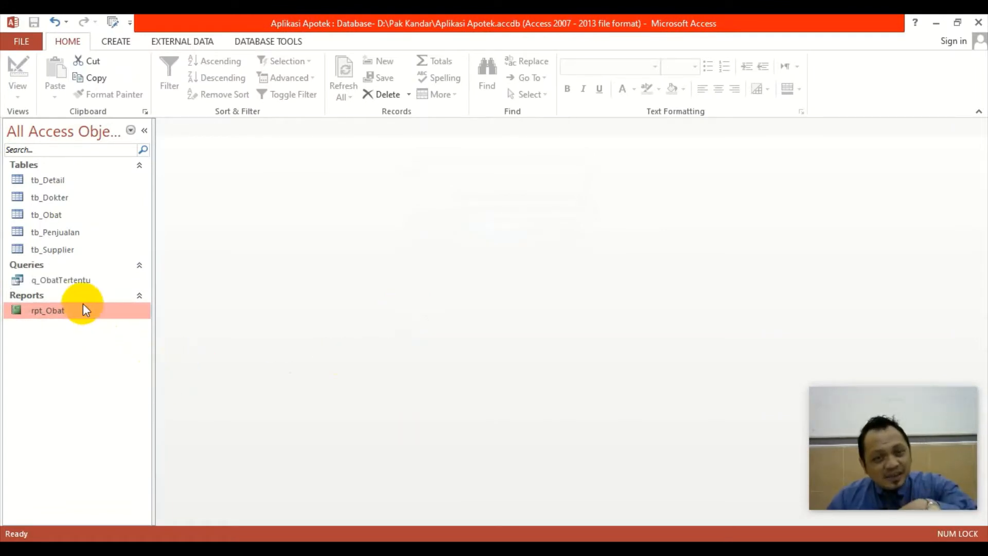
Run the query q_ObatTertentu with Kalbe Farma as the supplier
double_click(61, 279)
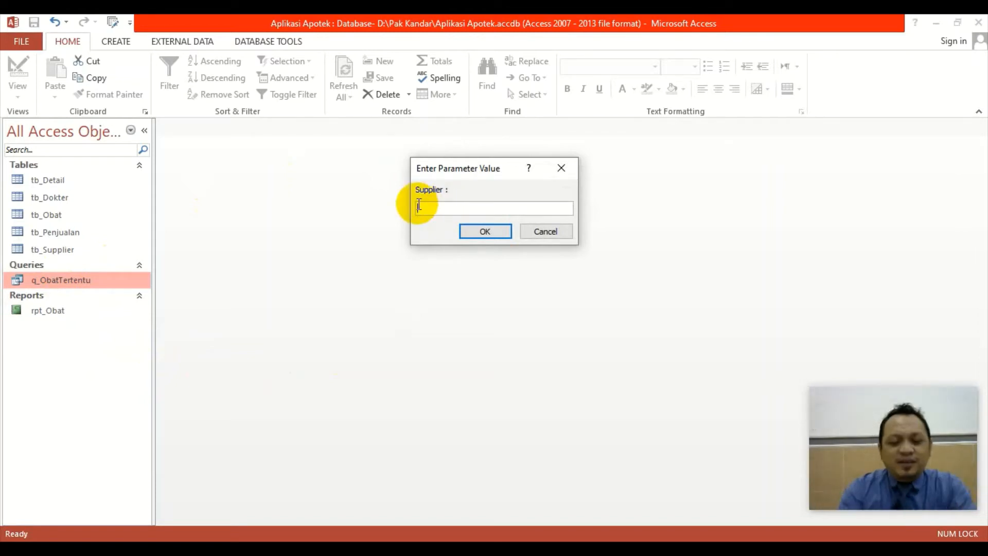
text(Kalbe Far)
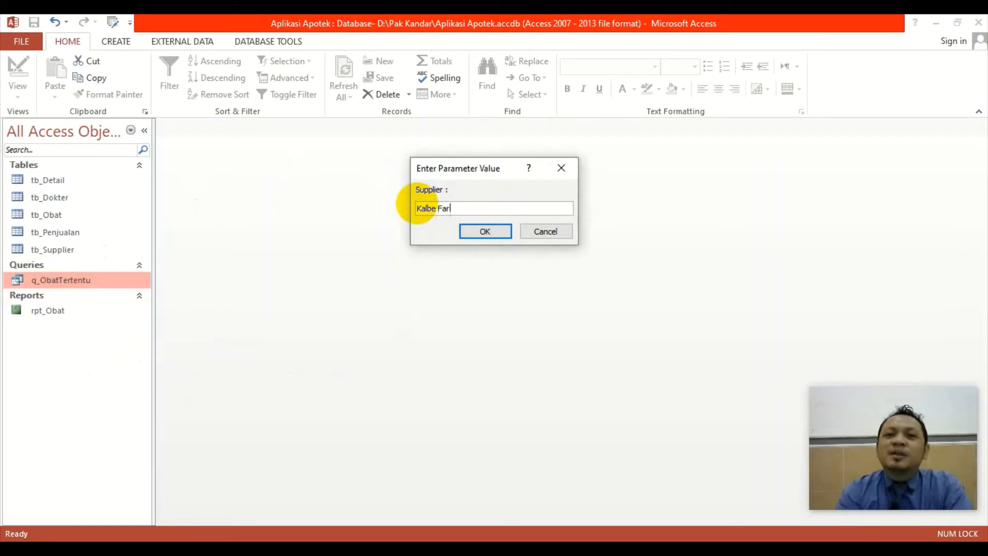
text(ma)
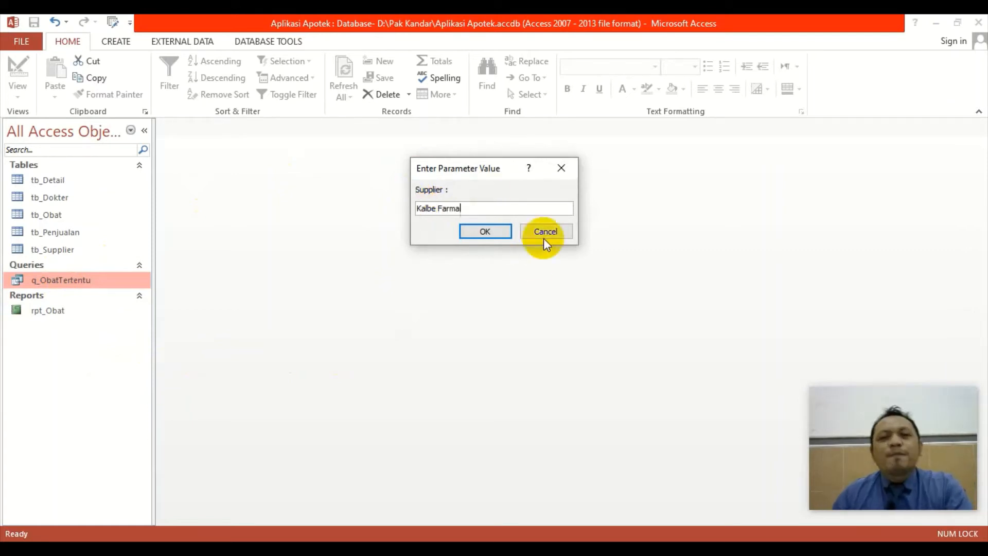
click(497, 231)
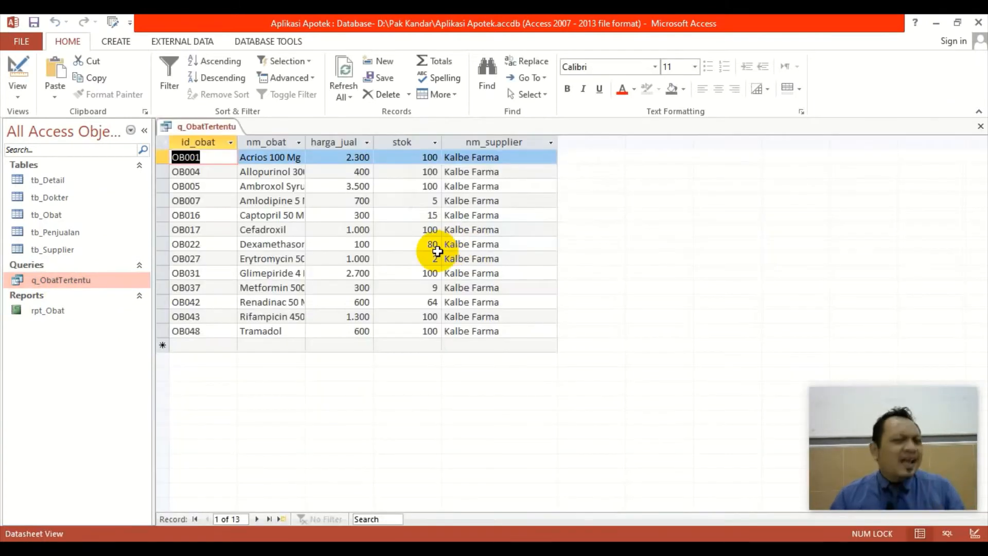
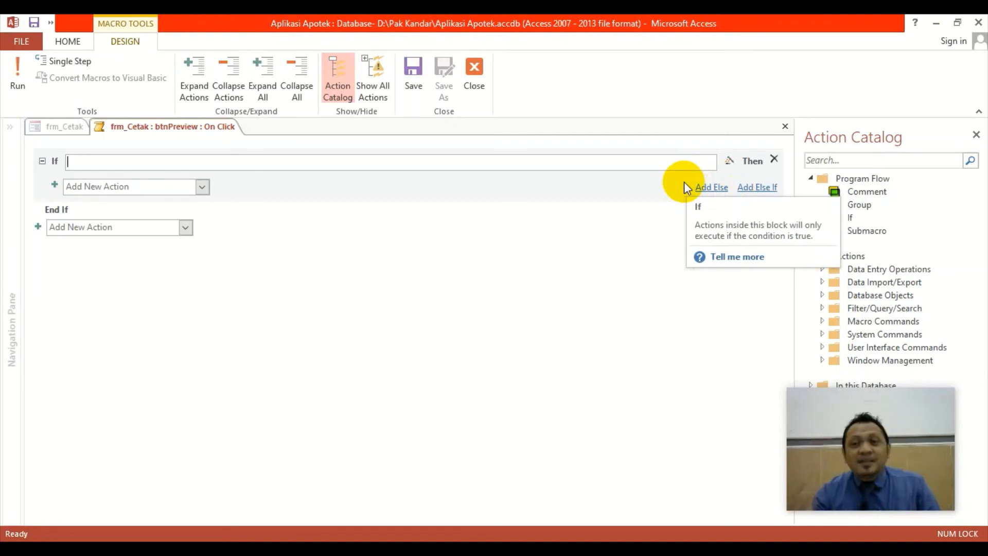
Add an Else branch to the btnPreview macro's If block and set the If condition to [optPilihan]=1
click(711, 187)
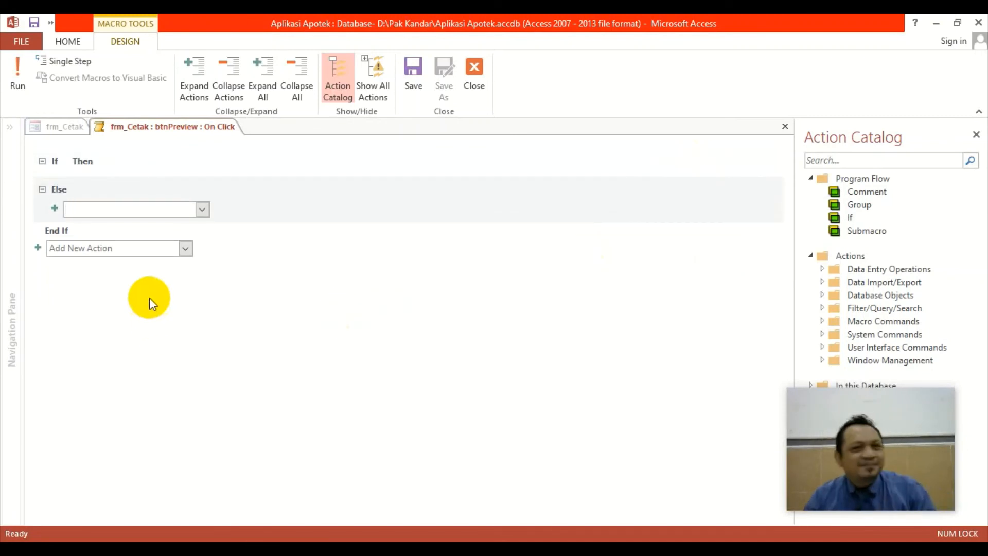
click(61, 165)
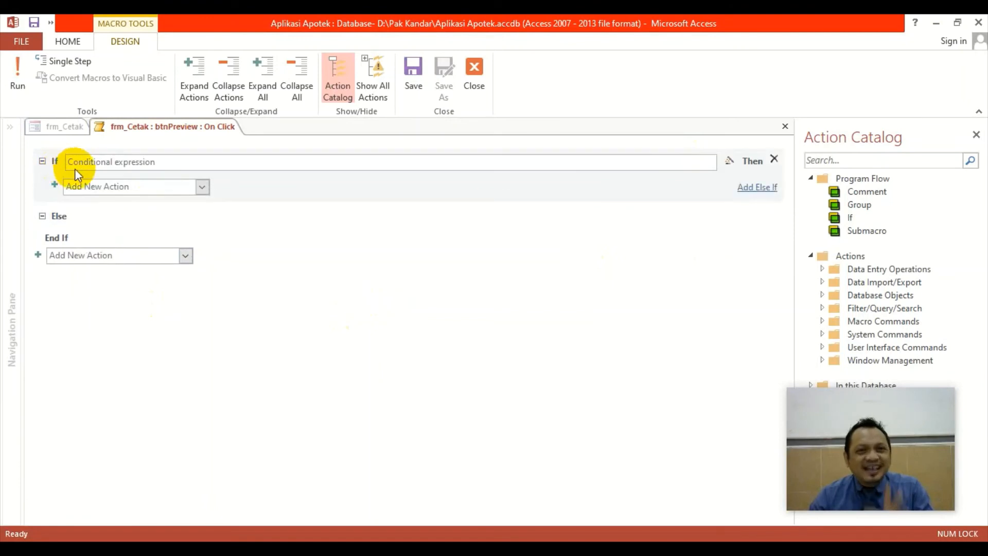
click(110, 161)
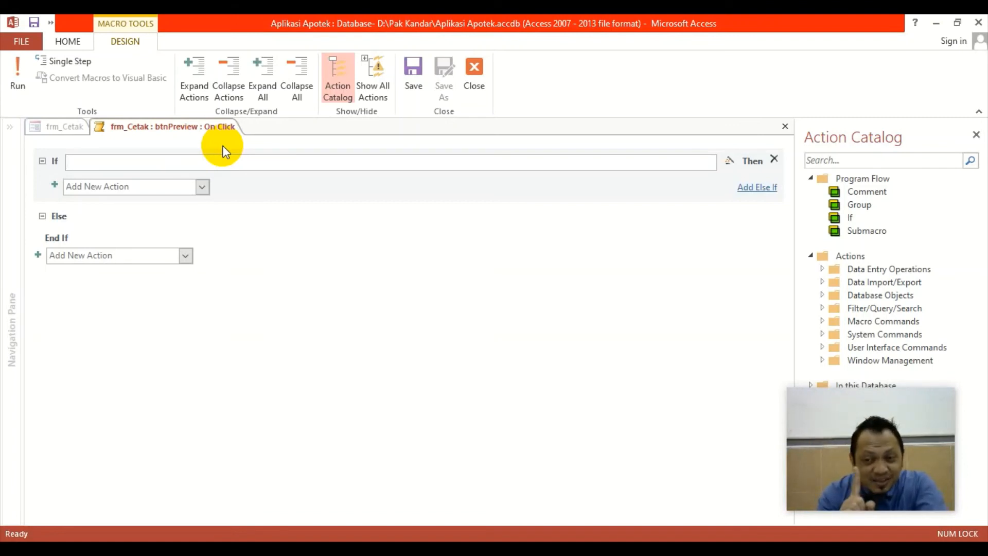
text(opt)
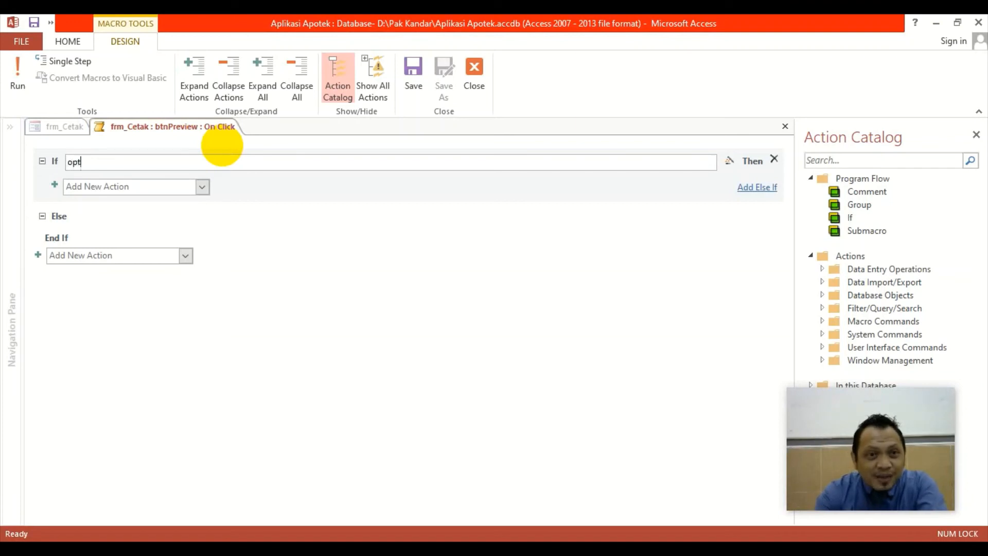
double_click(131, 208)
text(=1)
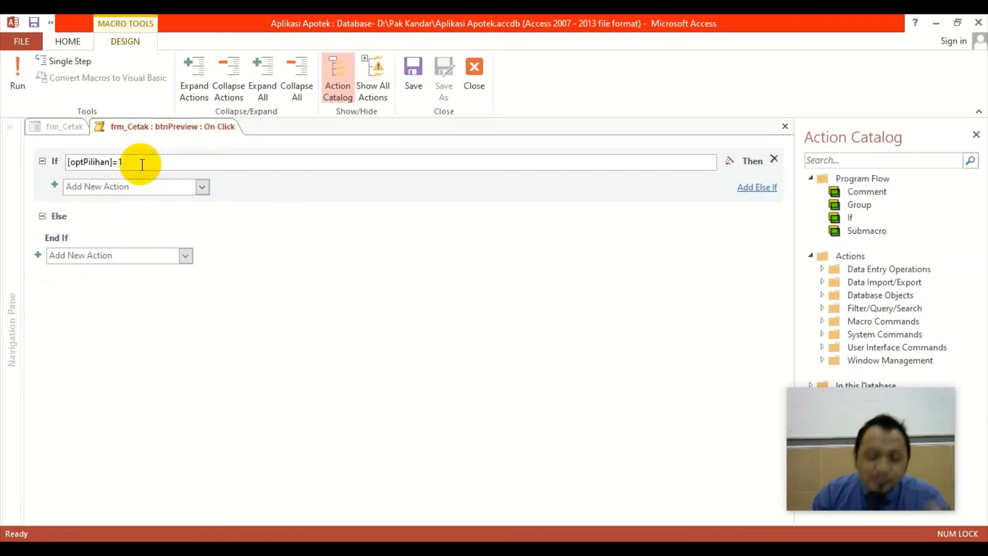
Add an OpenReport action to the If branch with rpt_Obat as the report name
click(202, 188)
drag(203, 245, 209, 366)
click(96, 275)
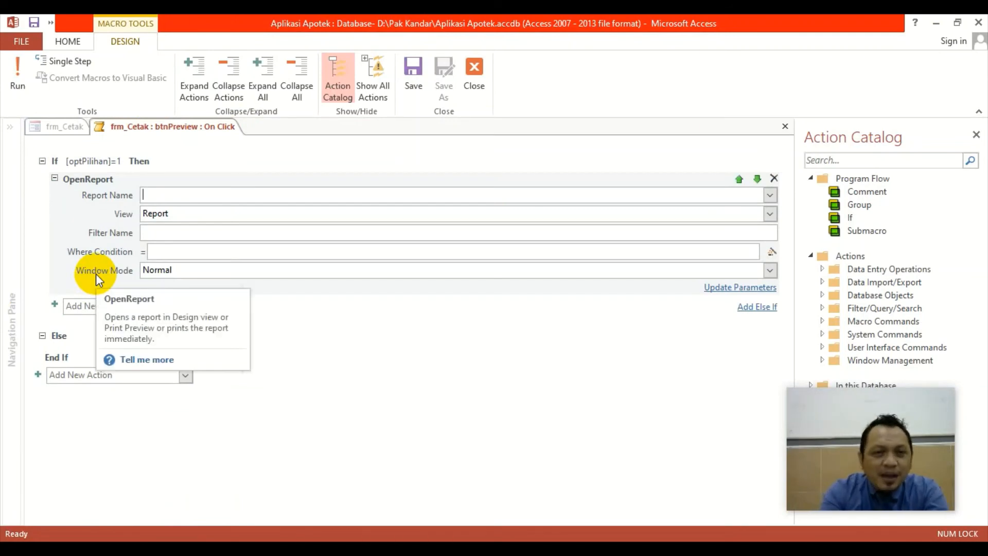
text(rpt_Obat)
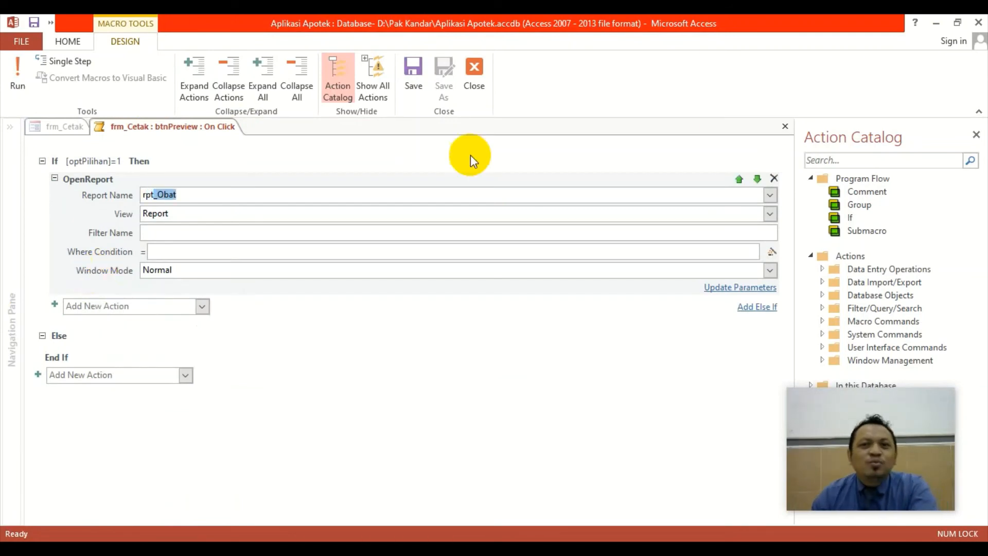
click(770, 195)
click(200, 211)
click(180, 211)
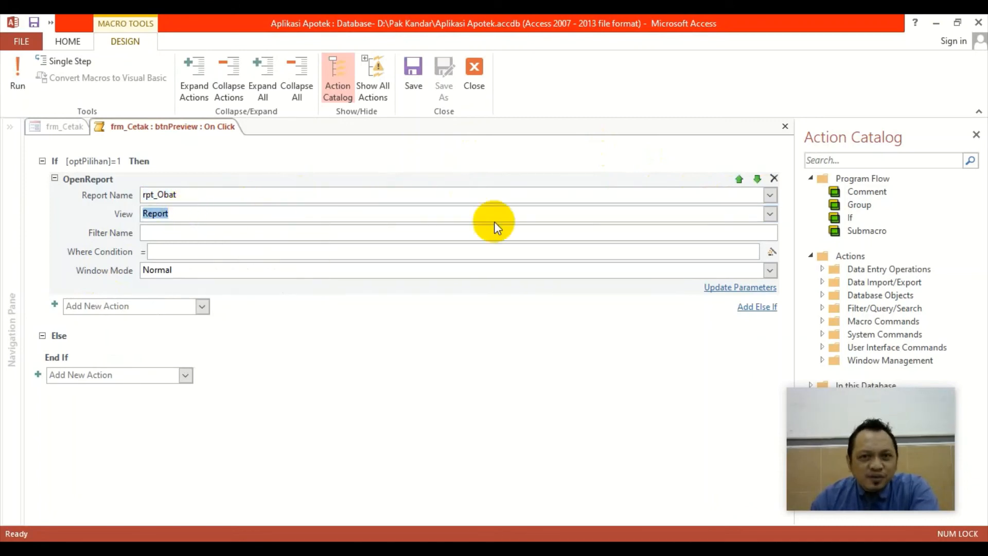
Set the View of the If branch's OpenReport action to Print Preview
click(770, 215)
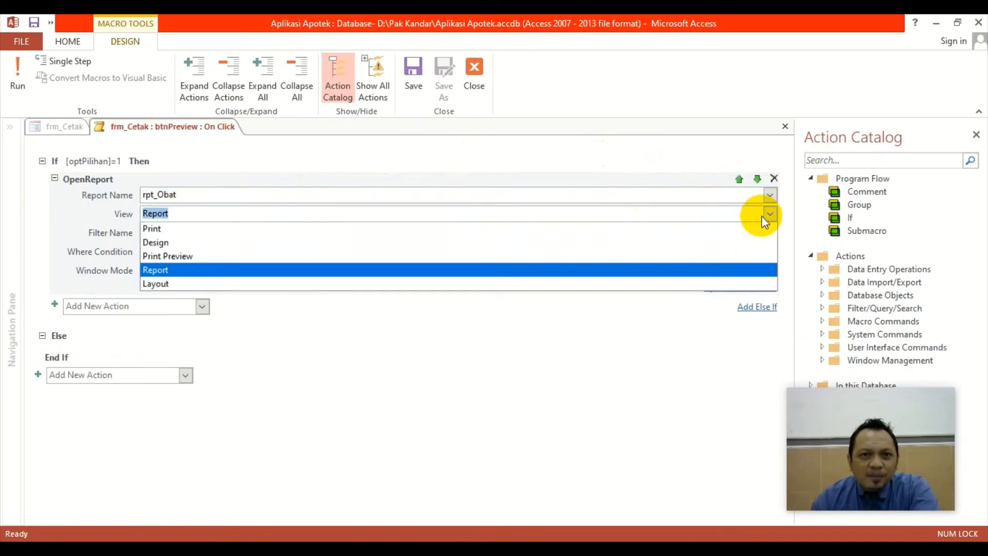
click(209, 259)
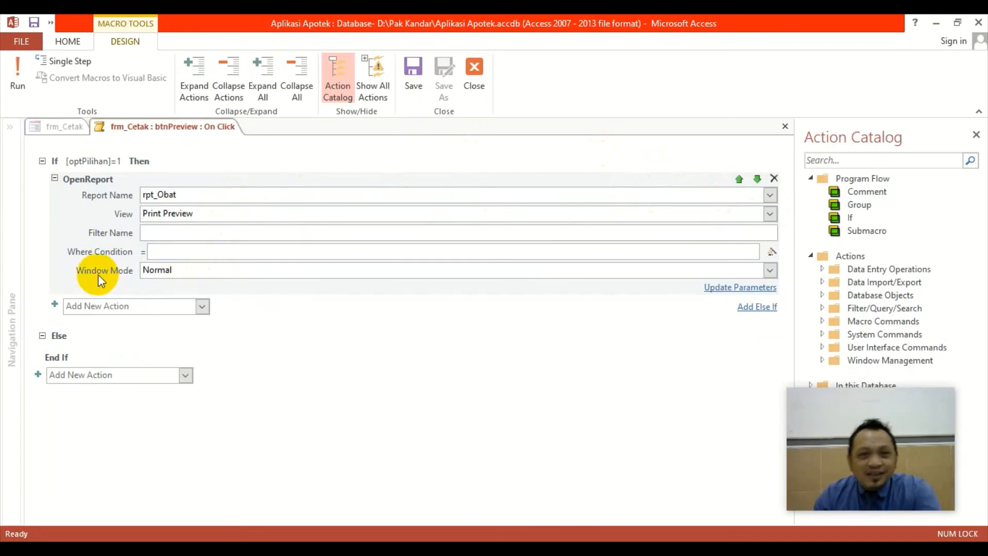
click(176, 277)
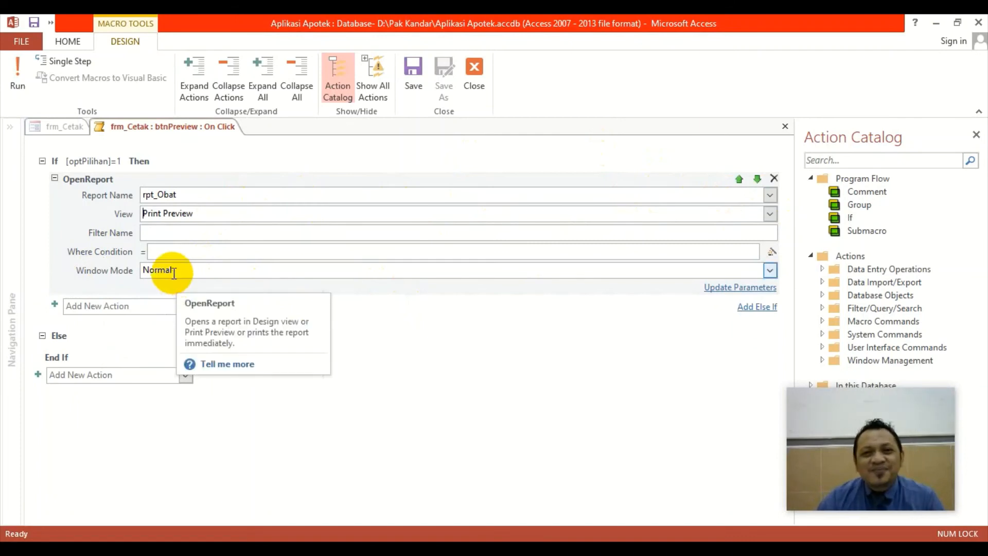
double_click(222, 194)
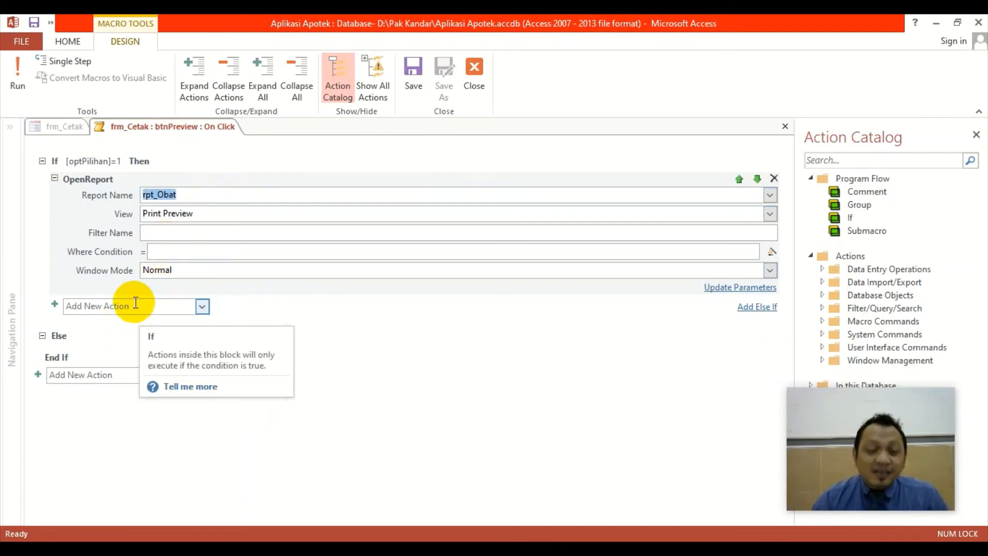
Add an OpenReport action to the Else branch for rpt_Obat with the Print Preview view
click(81, 349)
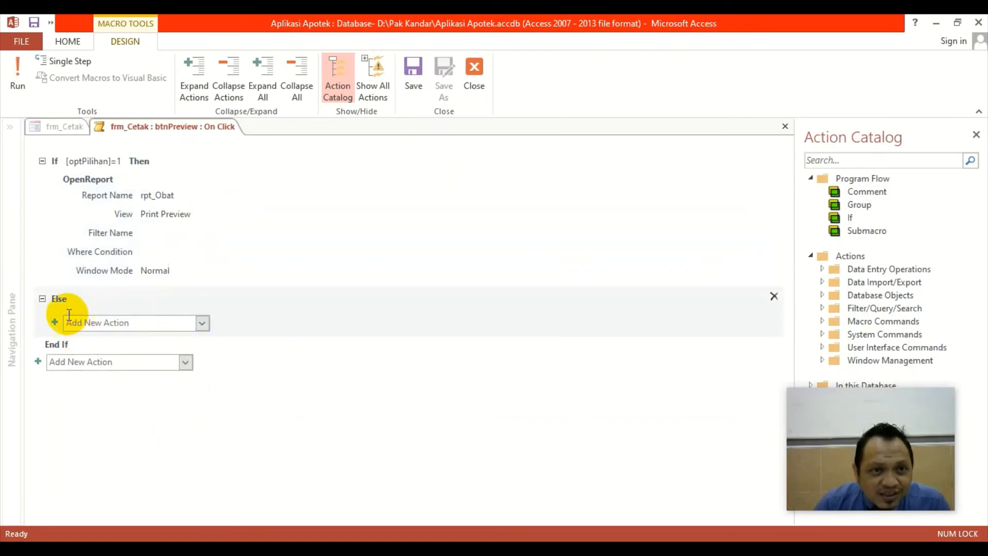
click(202, 322)
drag(208, 93, 226, 198)
click(125, 97)
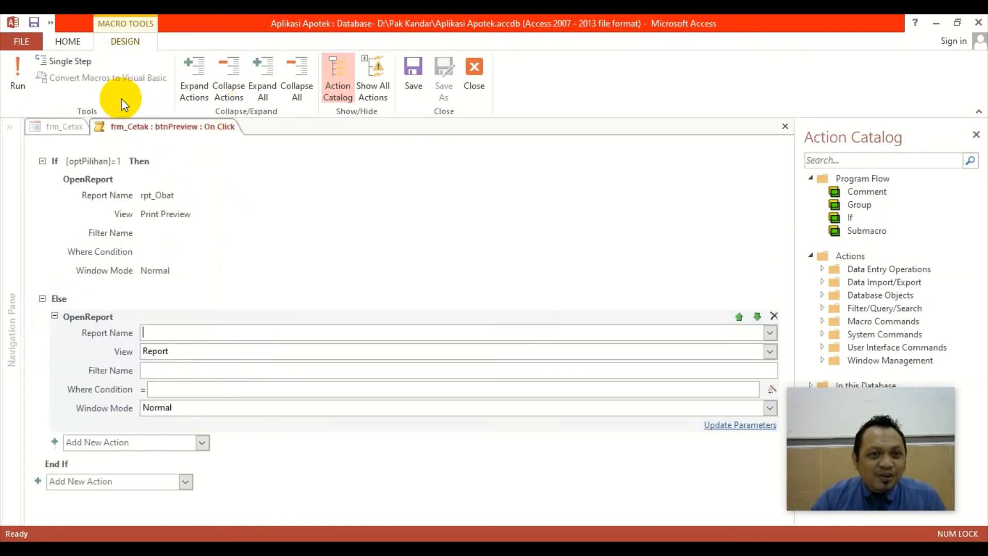
click(769, 332)
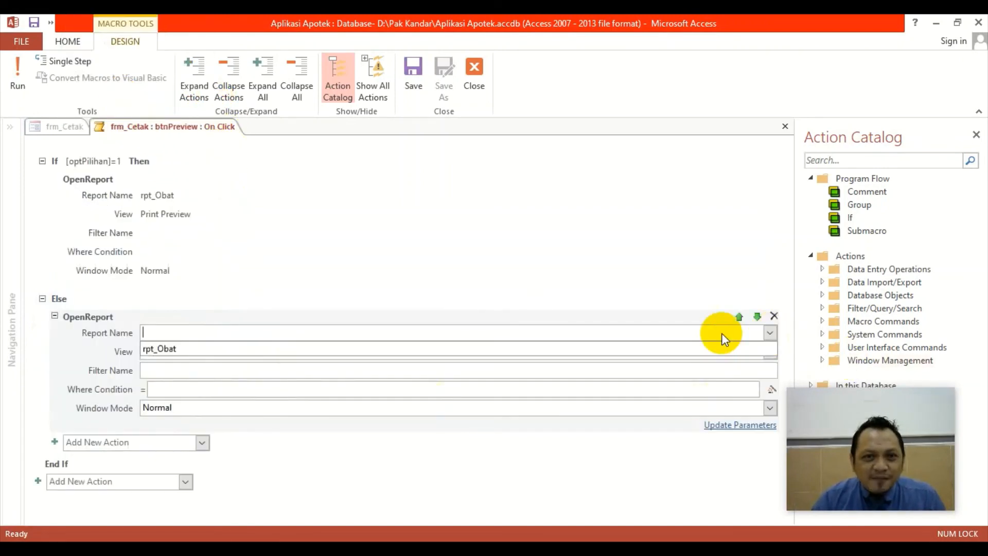
click(227, 350)
click(769, 352)
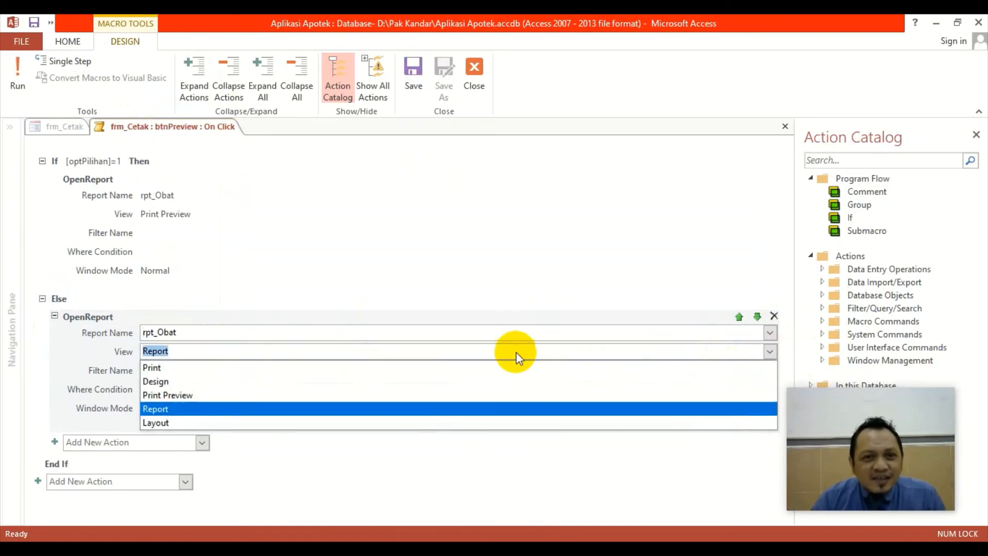
click(223, 395)
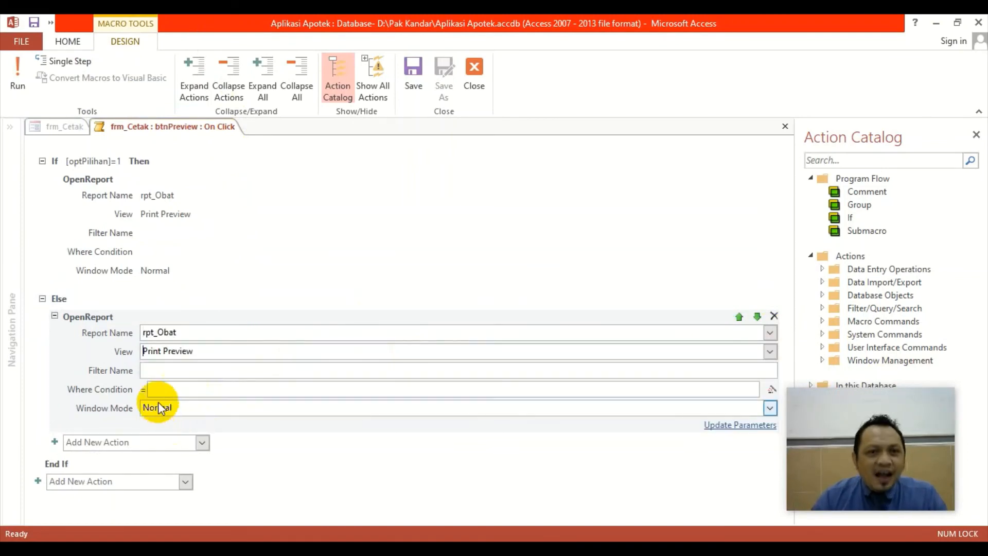
click(178, 391)
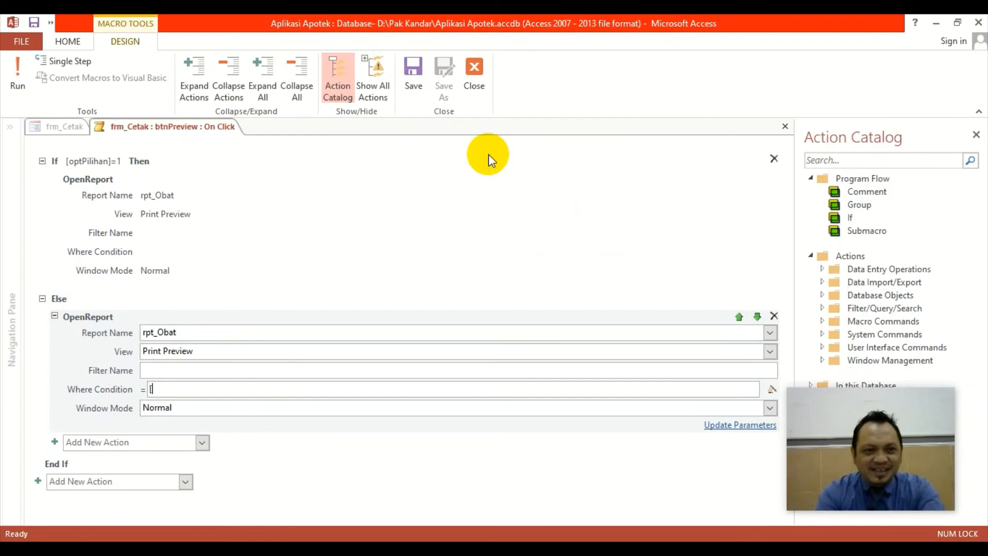
text([tb)
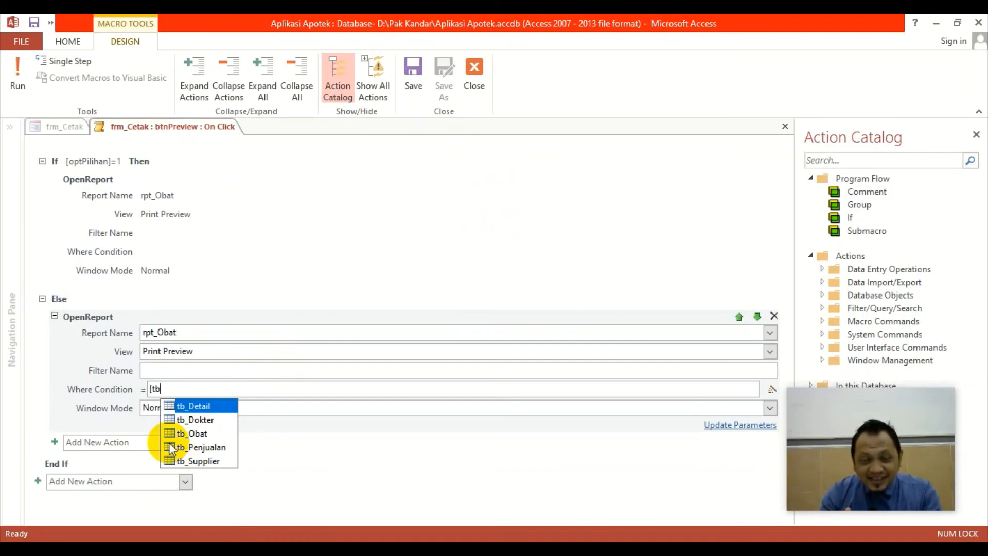
click(332, 219)
click(182, 412)
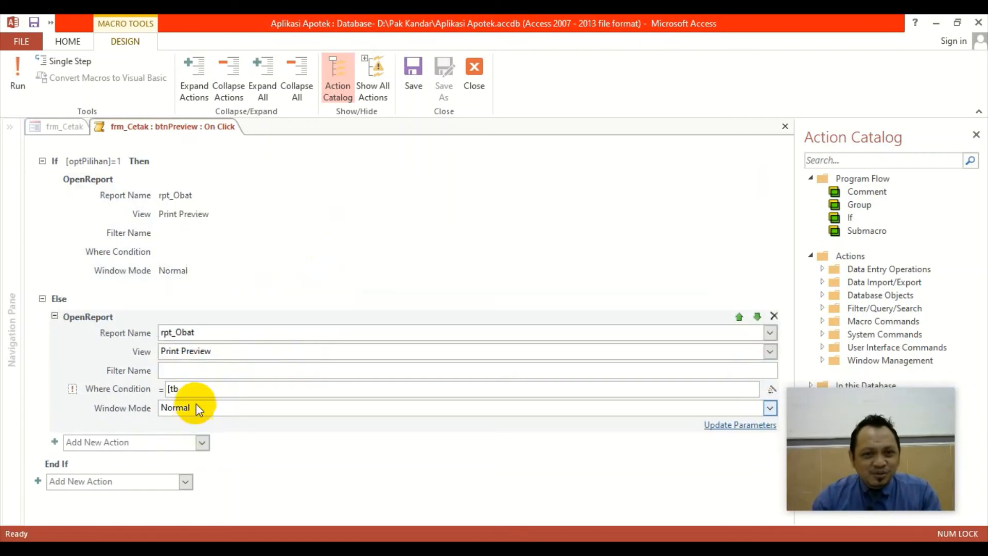
key(BackSpace)
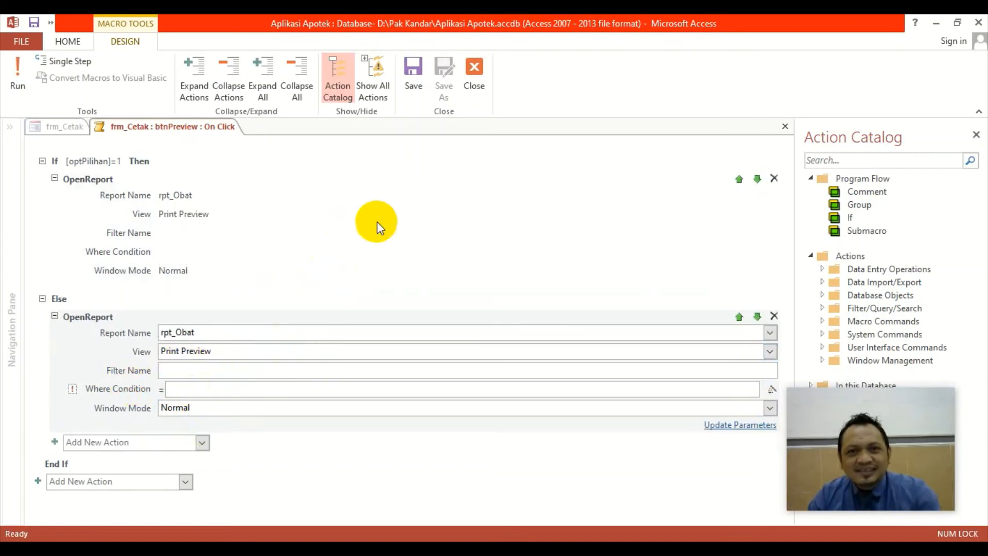
Save and close the macro, and view the supplier names in the rpt_Obat report
click(480, 73)
click(427, 314)
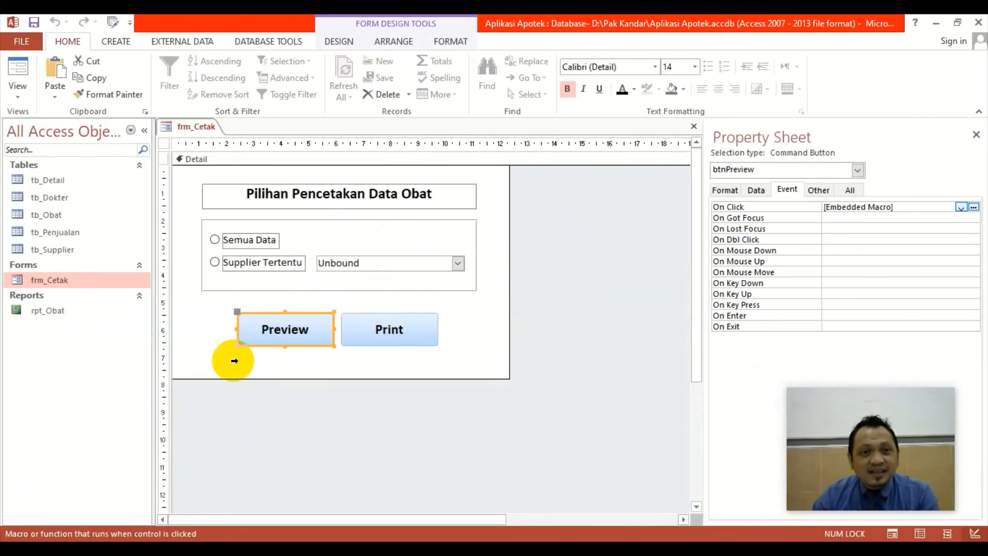
click(57, 308)
double_click(58, 308)
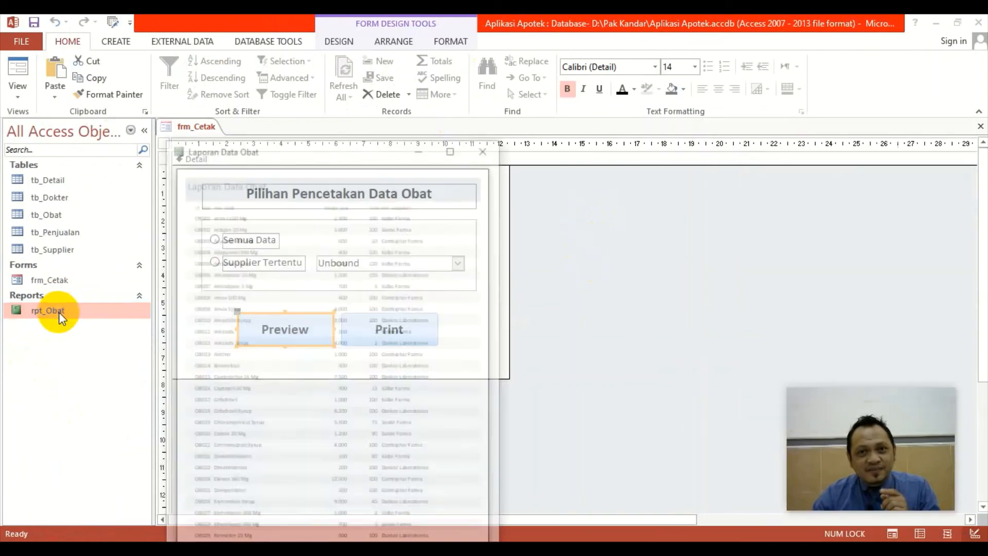
drag(305, 151, 426, 52)
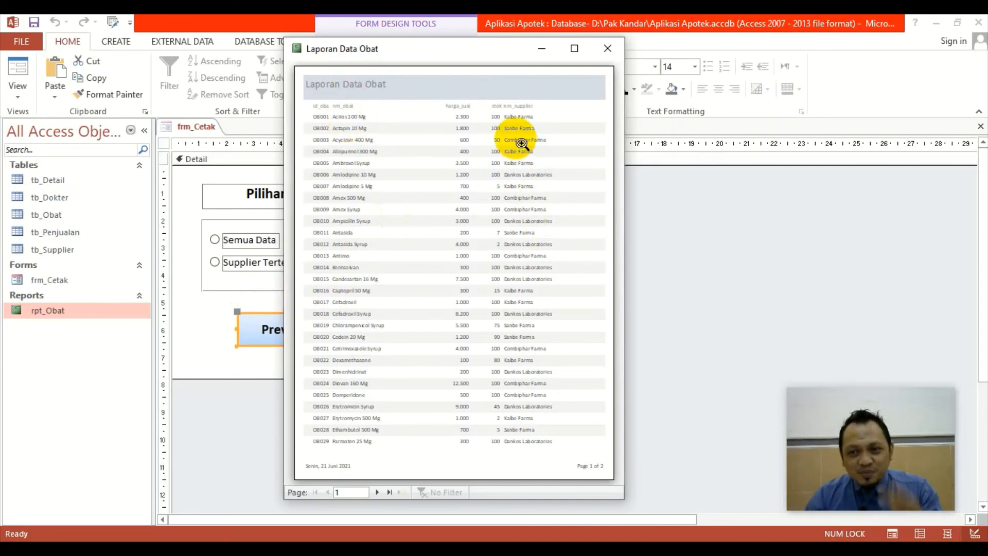
click(607, 48)
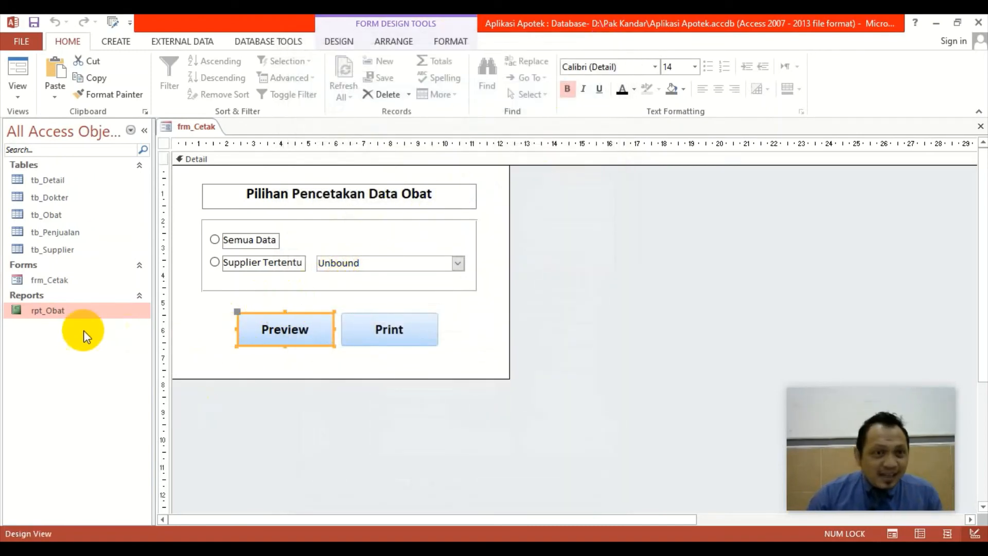
double_click(55, 313)
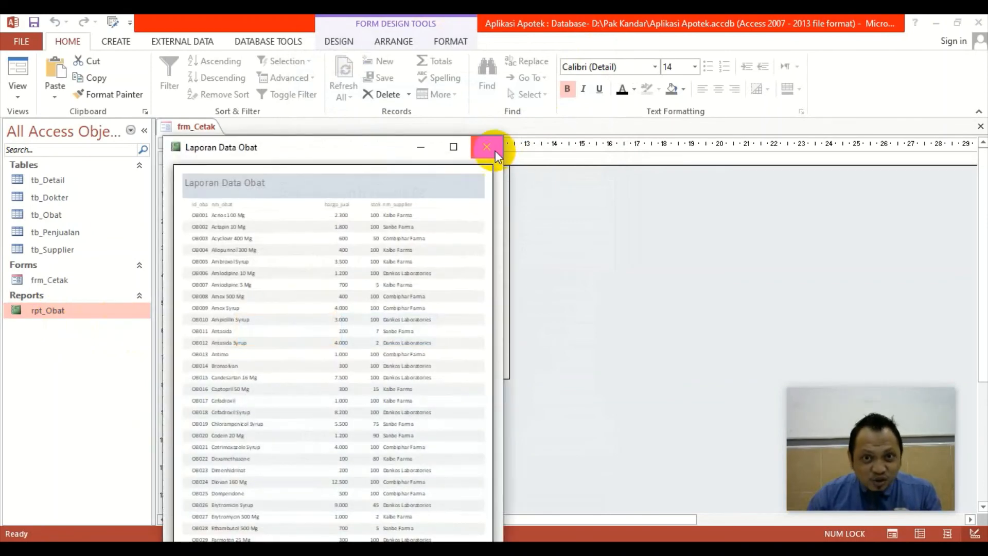
click(484, 150)
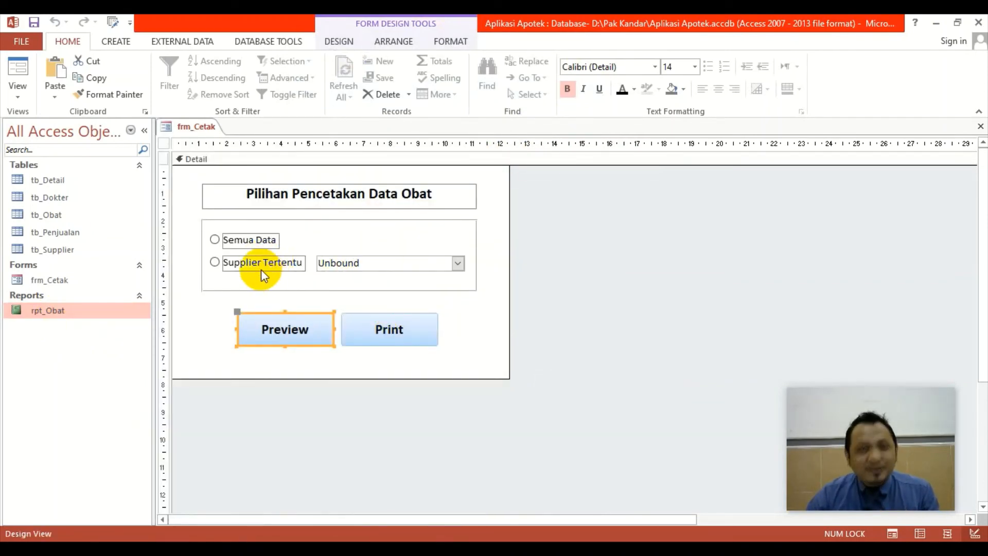
Reopen btnPreview's On Click macro and set the Else branch's Where Condition to [tb_Supplier].[nm_supplier]
click(343, 41)
click(743, 85)
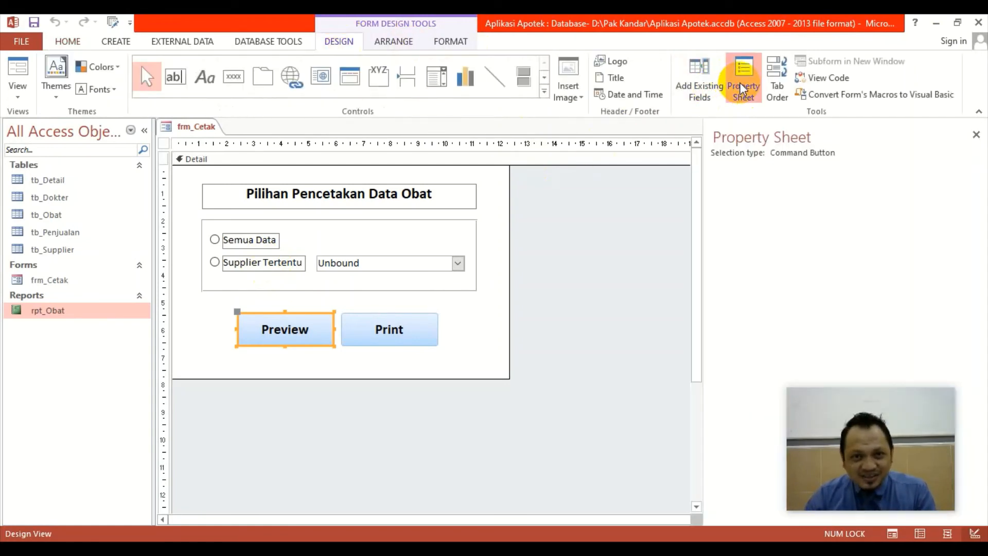
click(974, 206)
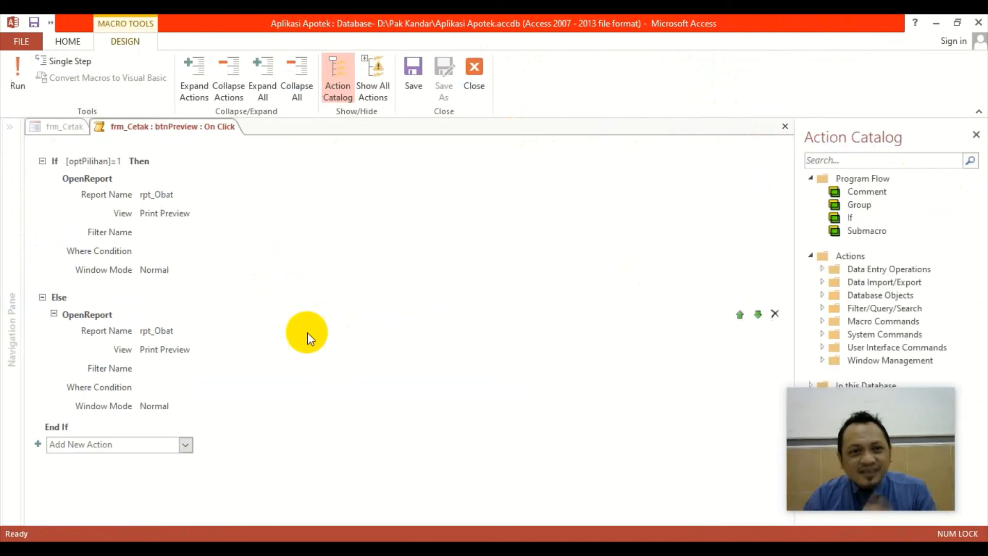
click(157, 387)
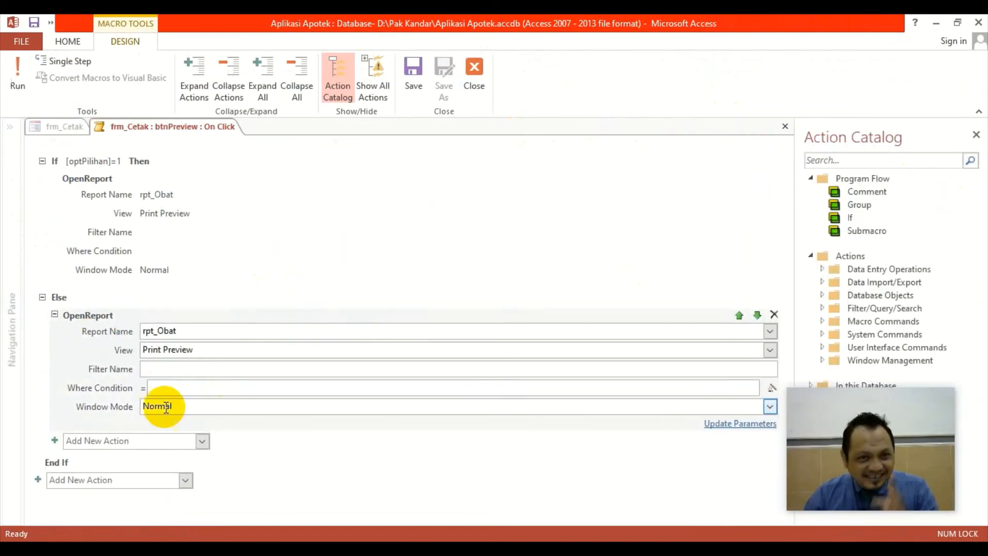
mouse_move(241, 366)
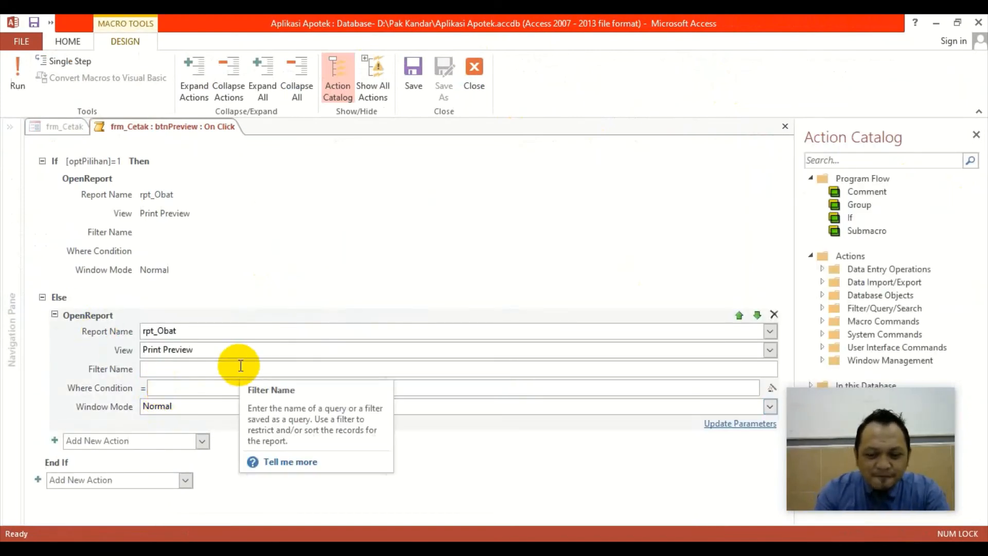
text(tb)
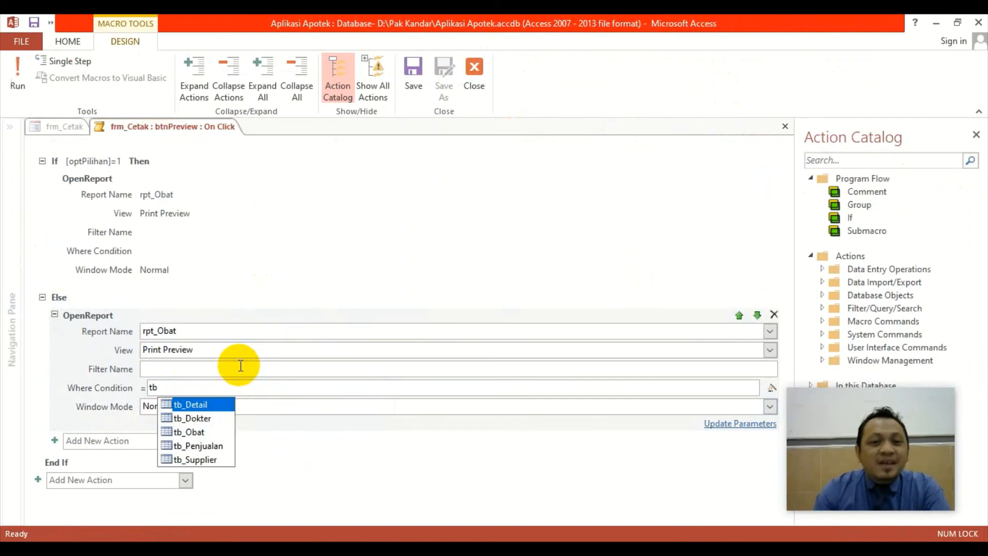
double_click(201, 459)
text(.)
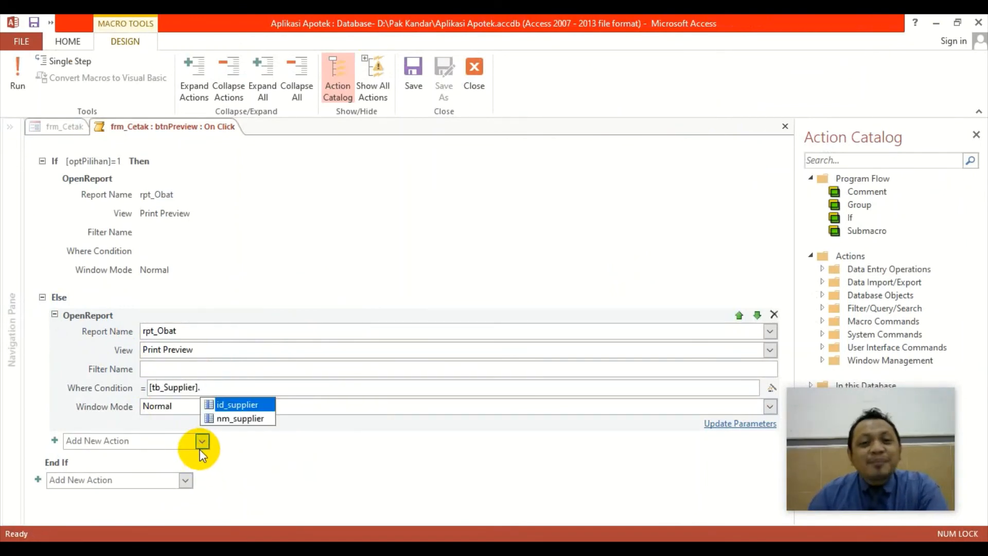
double_click(246, 420)
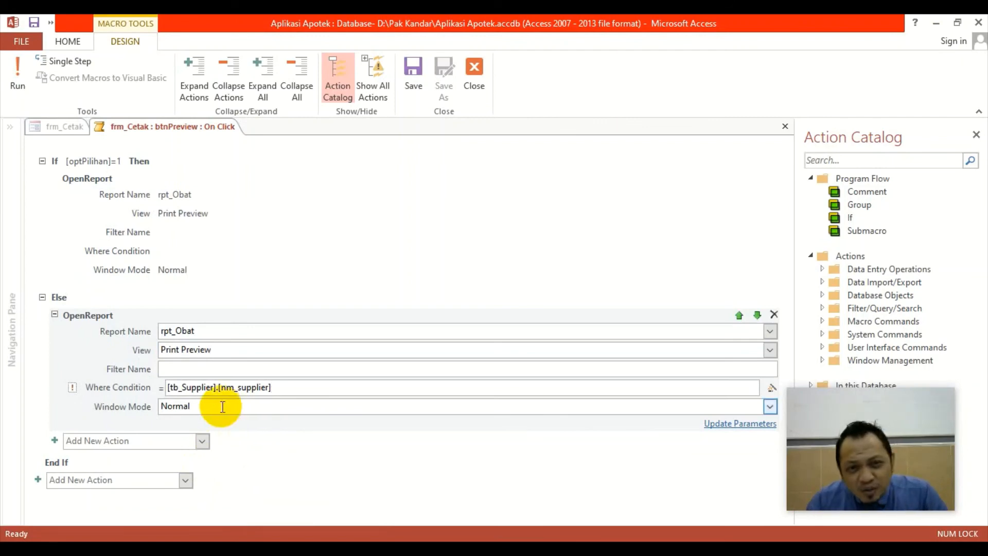
Complete the Else branch's Where Condition as [tb_Supplier].[nm_supplier]=[Forms]![frm_Cetak]![cmbSupplier]
drag(182, 387, 215, 389)
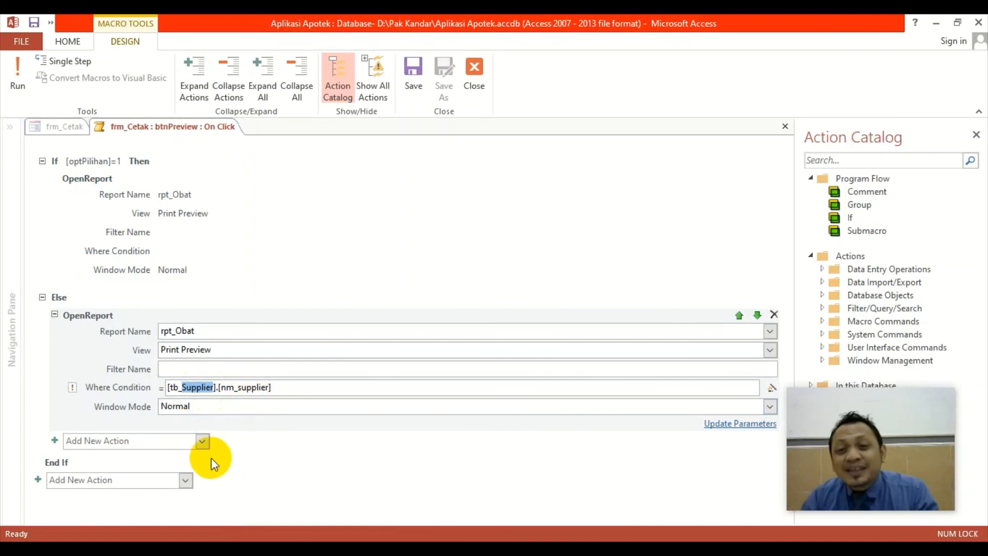
click(296, 389)
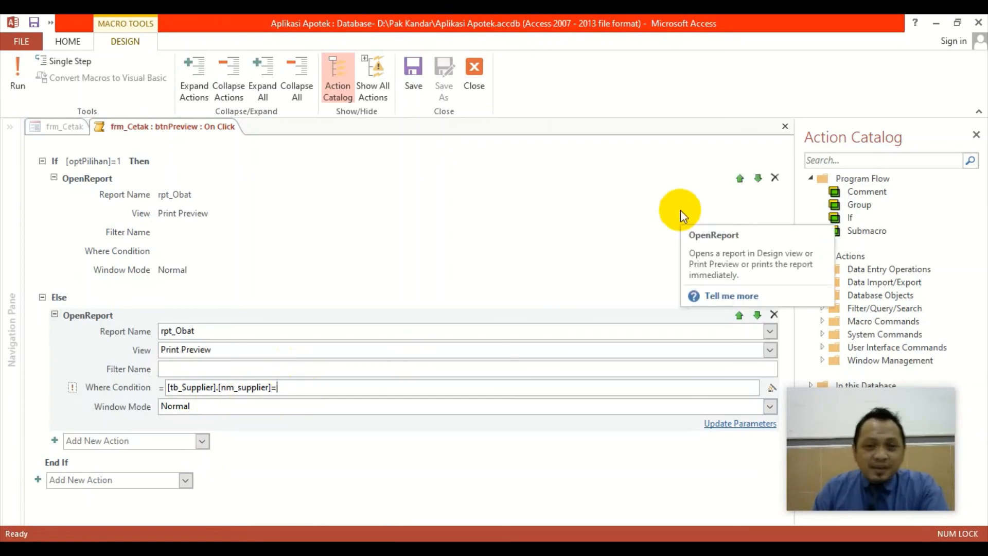
text(=)
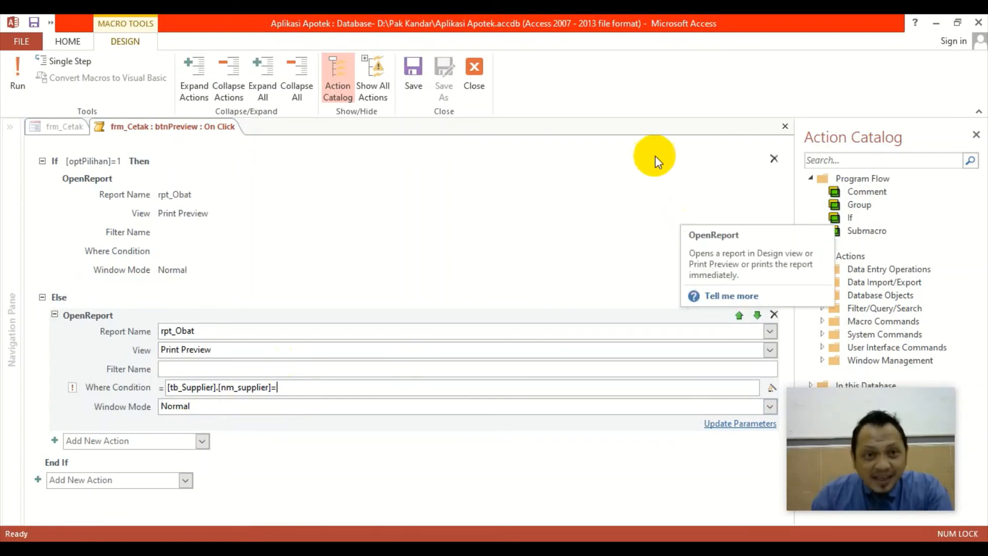
text(frm)
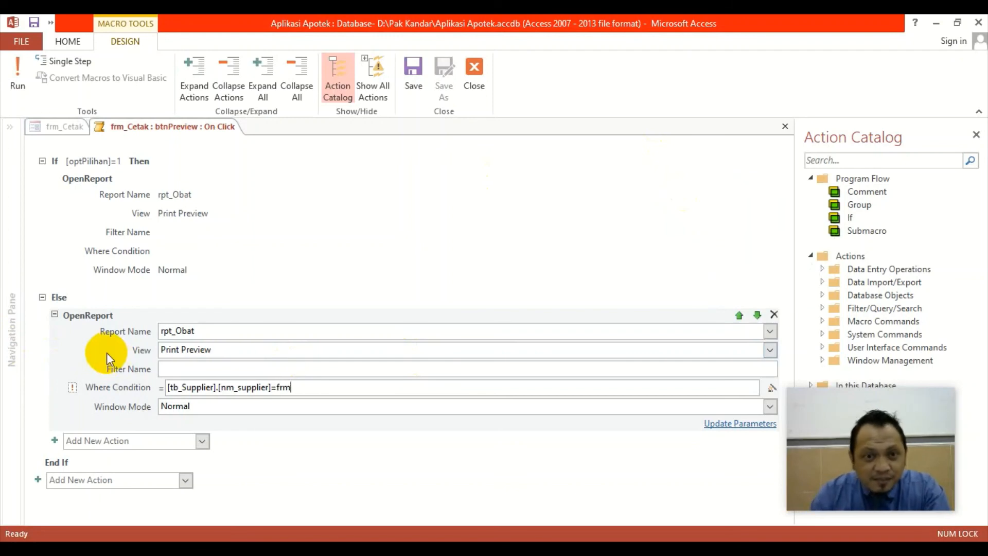
key(BackSpace)
key(BackSpace)
key(BackSpace)
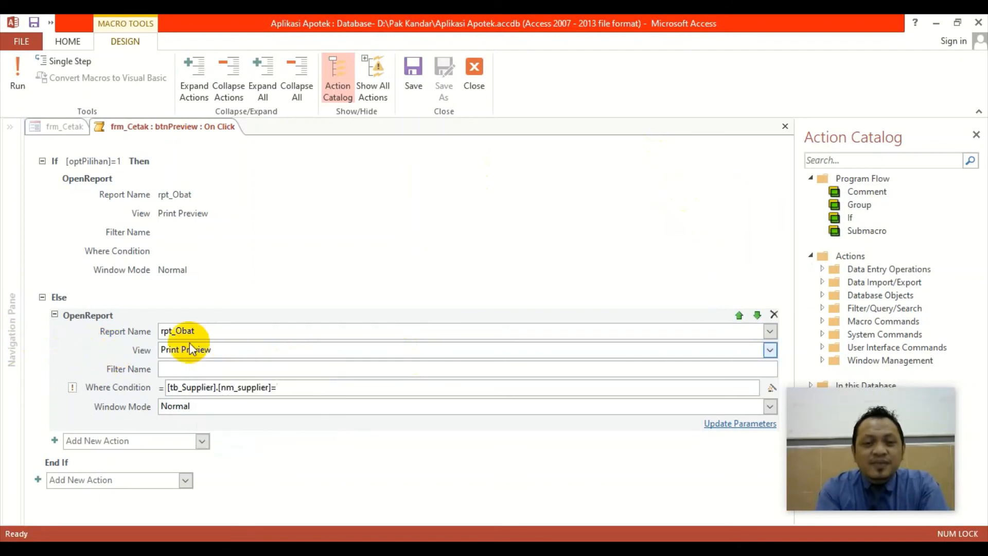
text(forms)
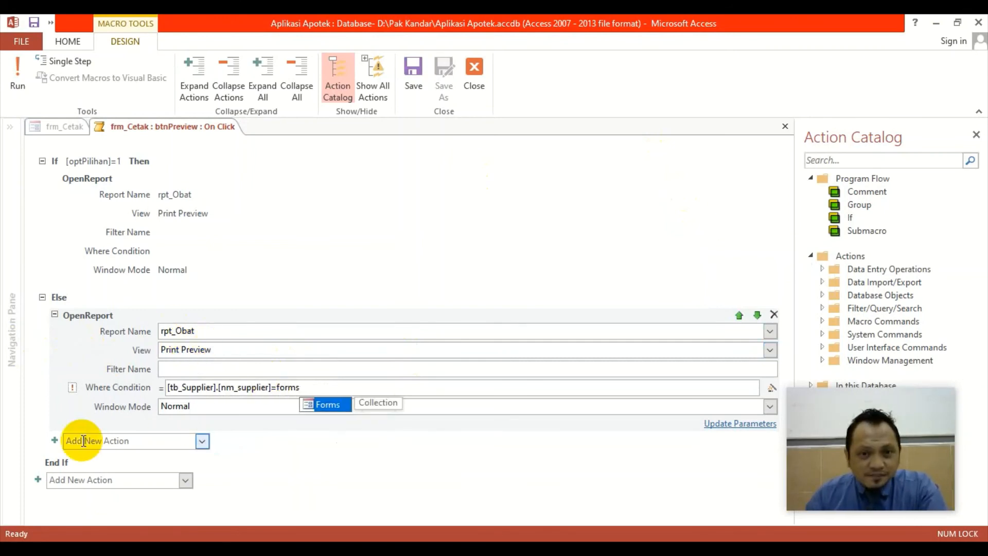
double_click(329, 405)
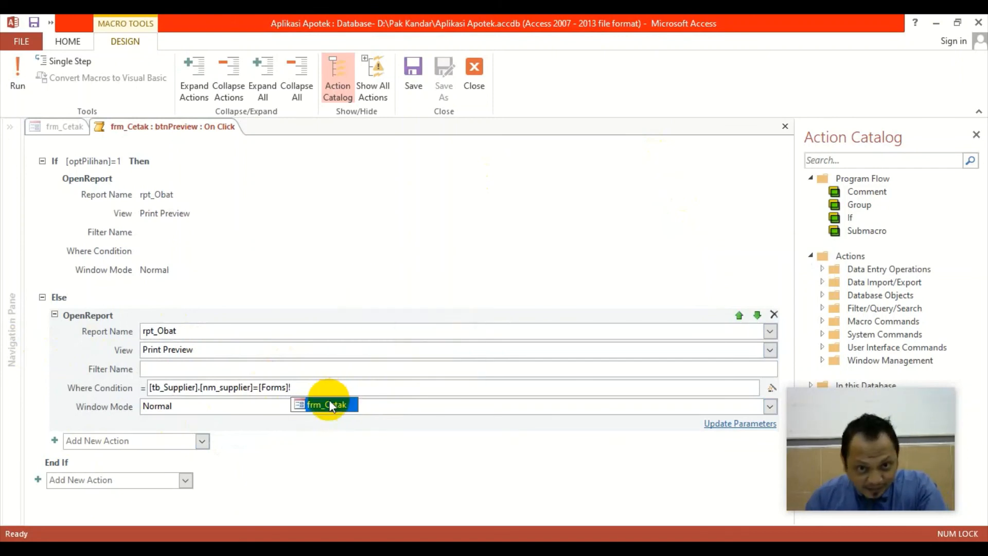
text(!)
double_click(329, 405)
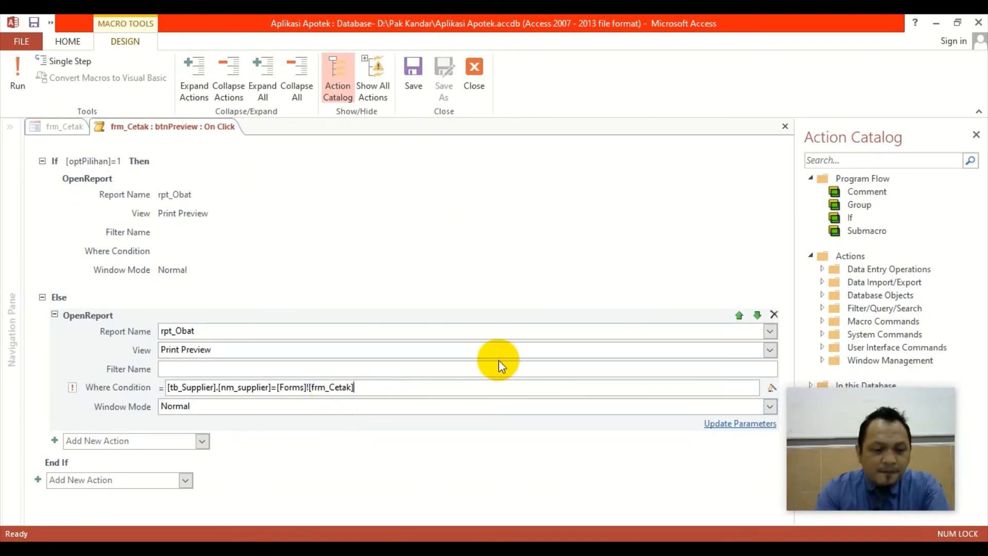
text(!)
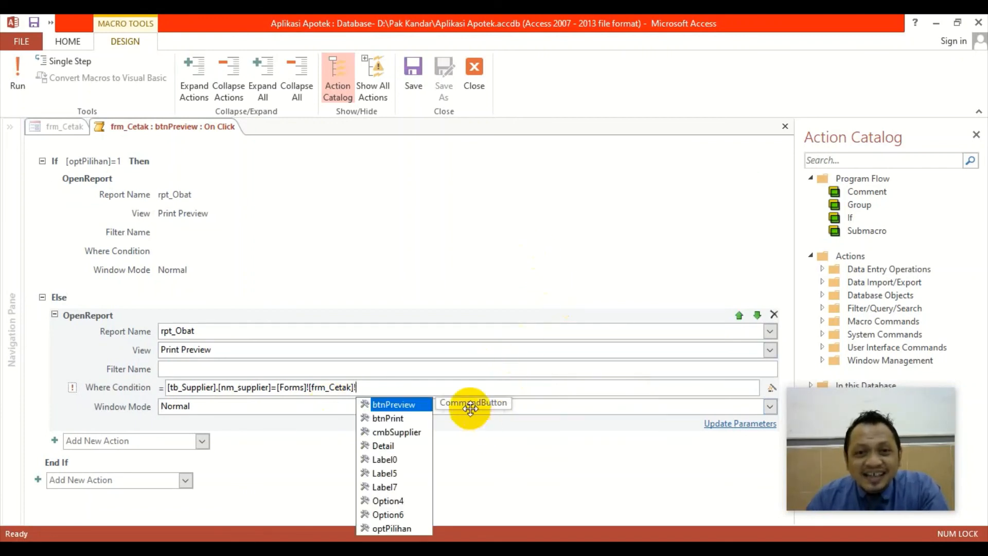
double_click(412, 435)
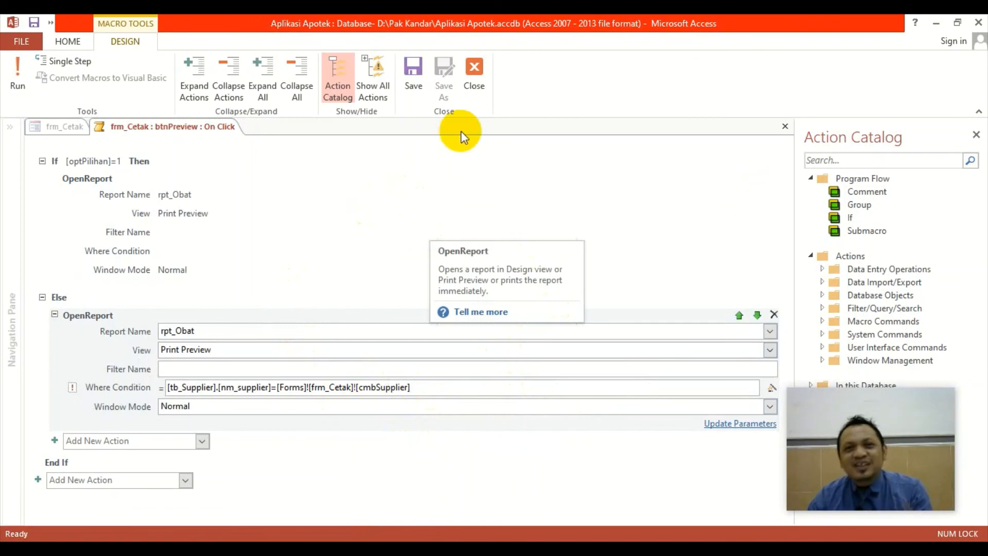
Close the btnPreview macro and frm_Cetak, saving the changes to both
click(476, 74)
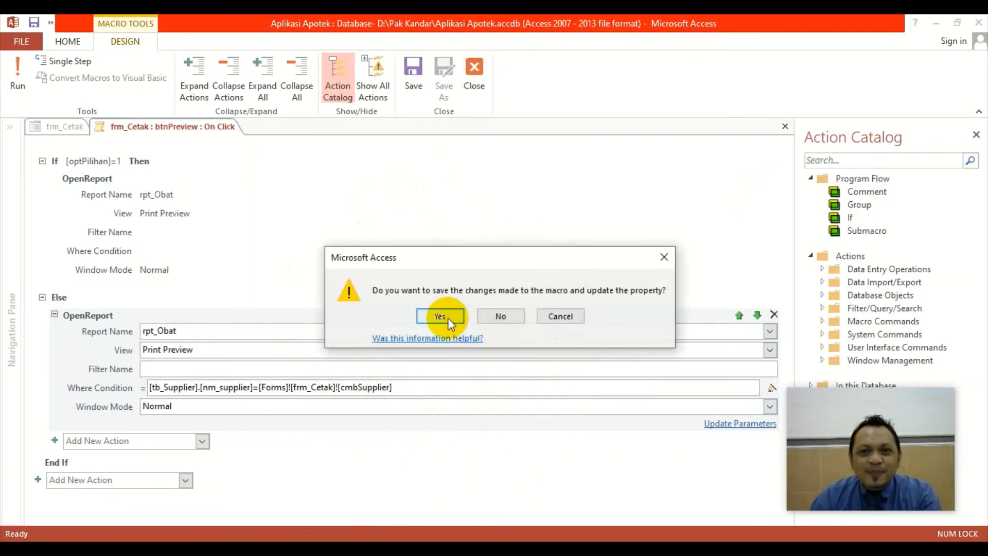
click(441, 316)
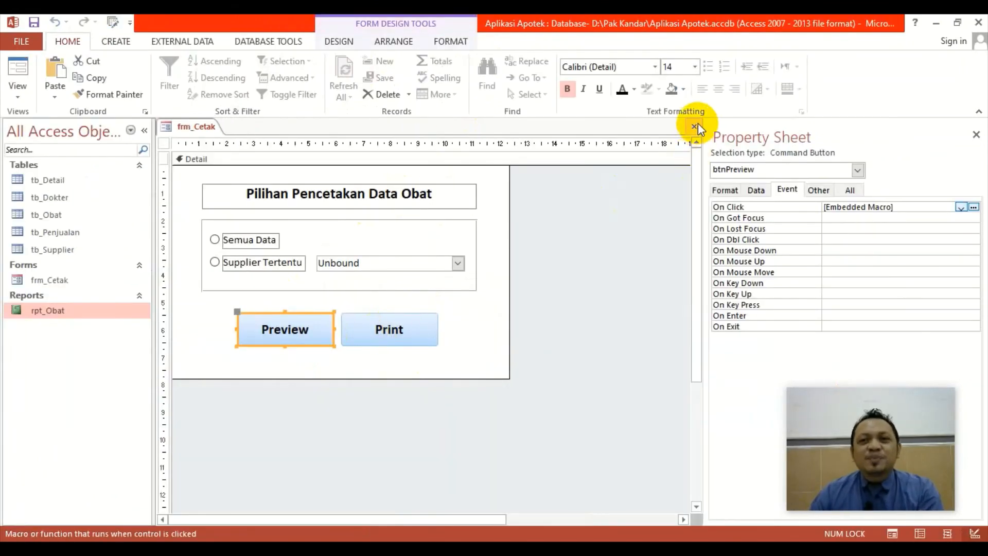
click(696, 125)
click(436, 326)
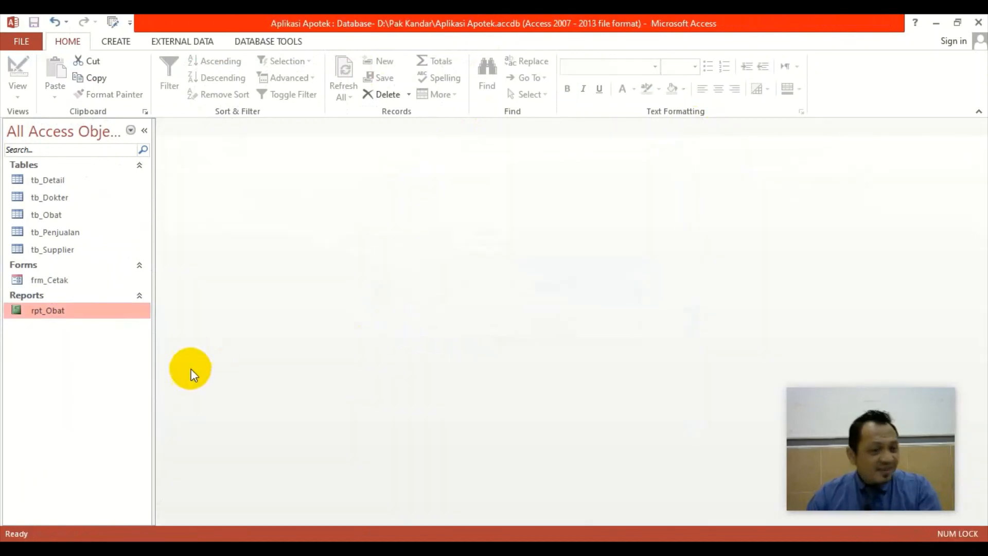
Open frm_Cetak, preview the report with Semua Data, examine both pages enlarged, and close the preview
click(50, 279)
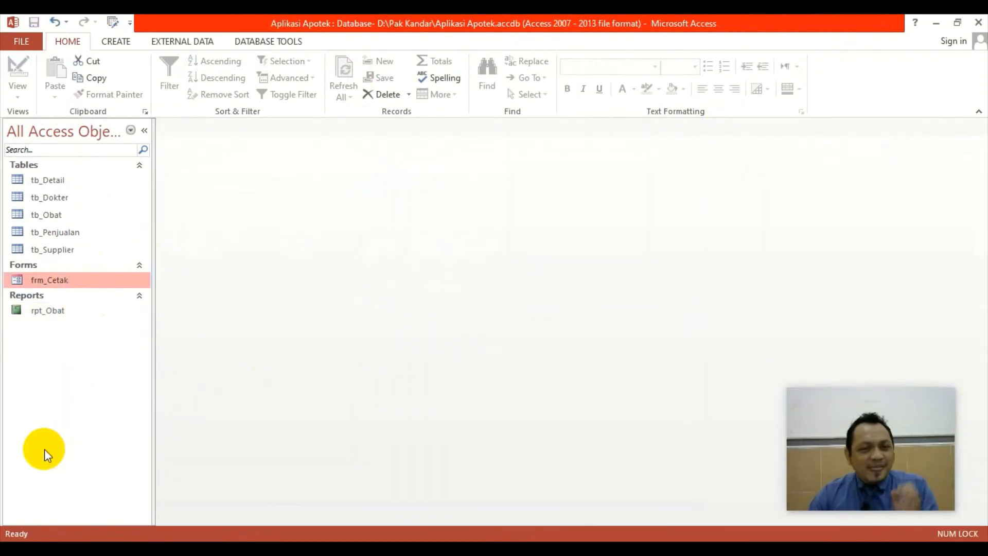
double_click(71, 281)
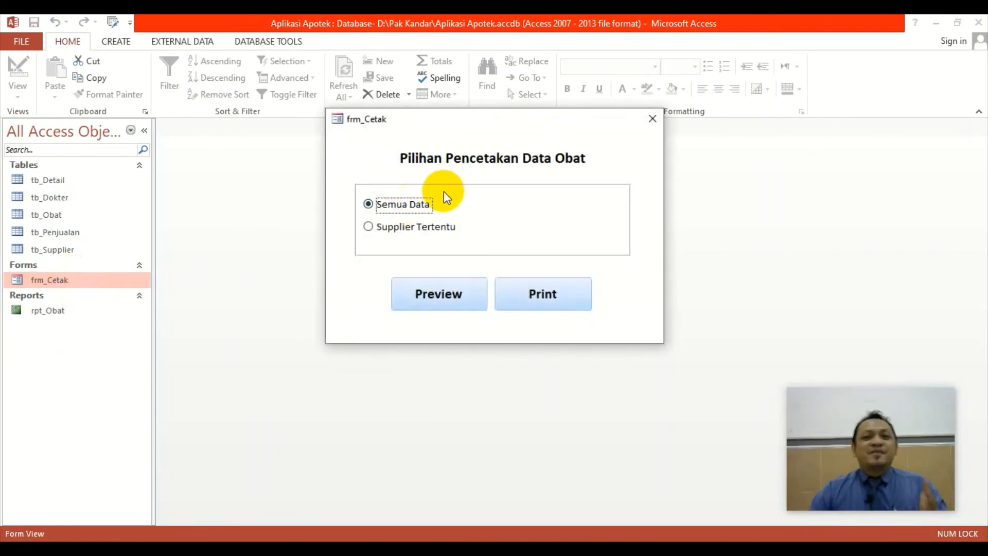
click(465, 297)
drag(366, 155, 428, 65)
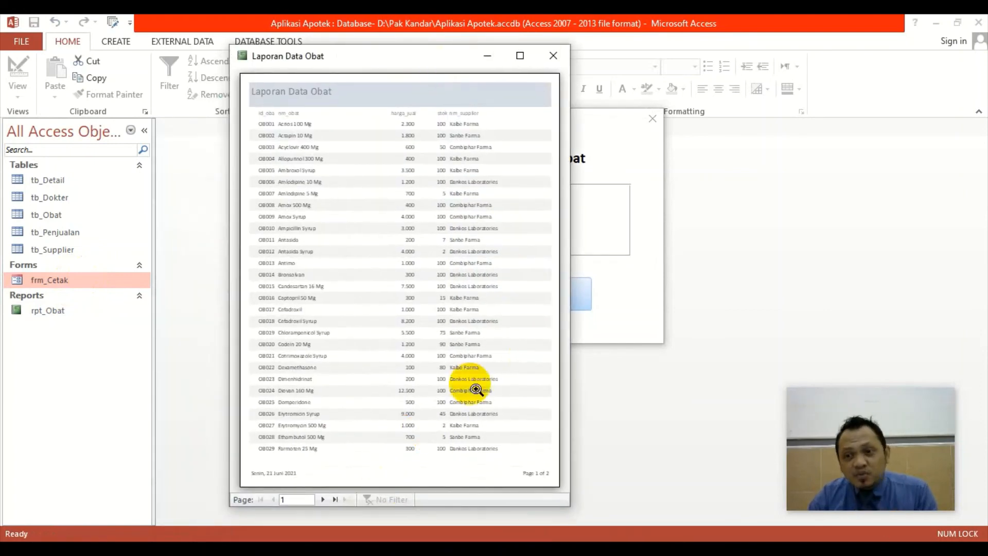
click(323, 499)
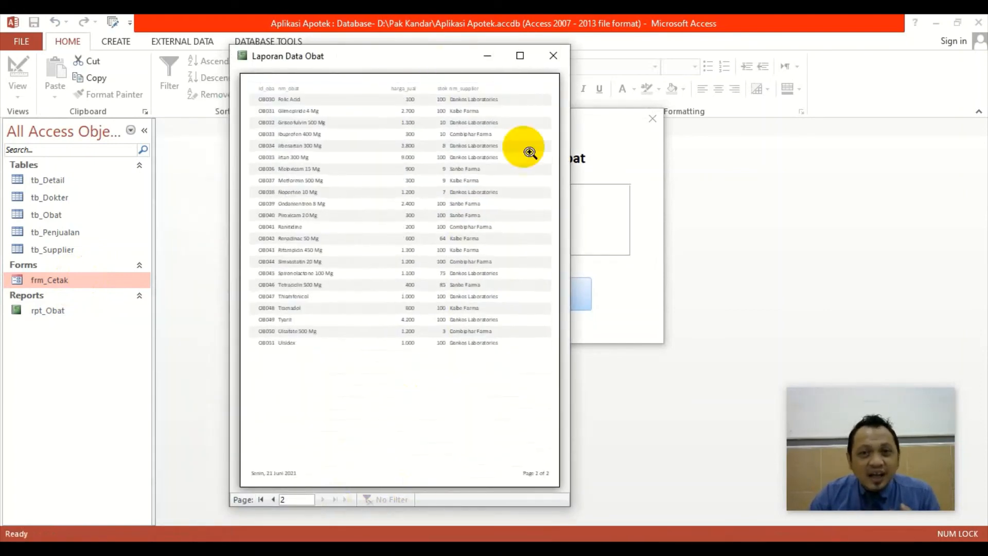
click(519, 56)
click(368, 389)
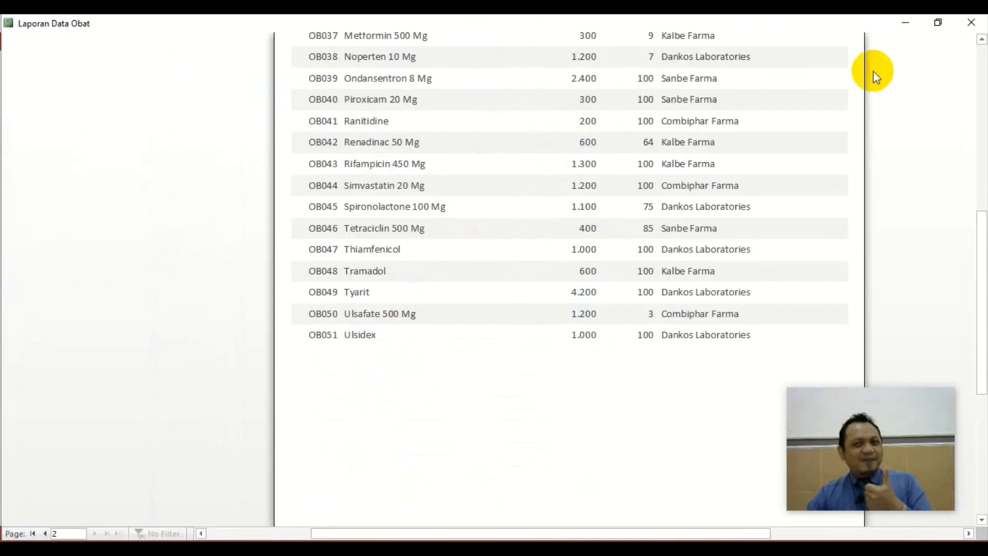
click(957, 24)
Preview the report with Supplier Tertentu set to Kalbe Farma, and close the preview
click(430, 228)
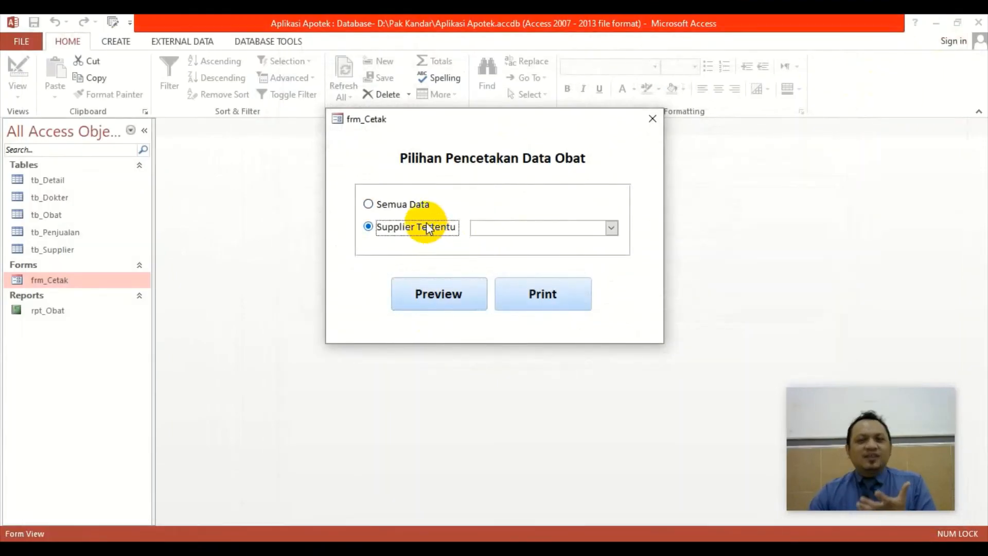
click(612, 227)
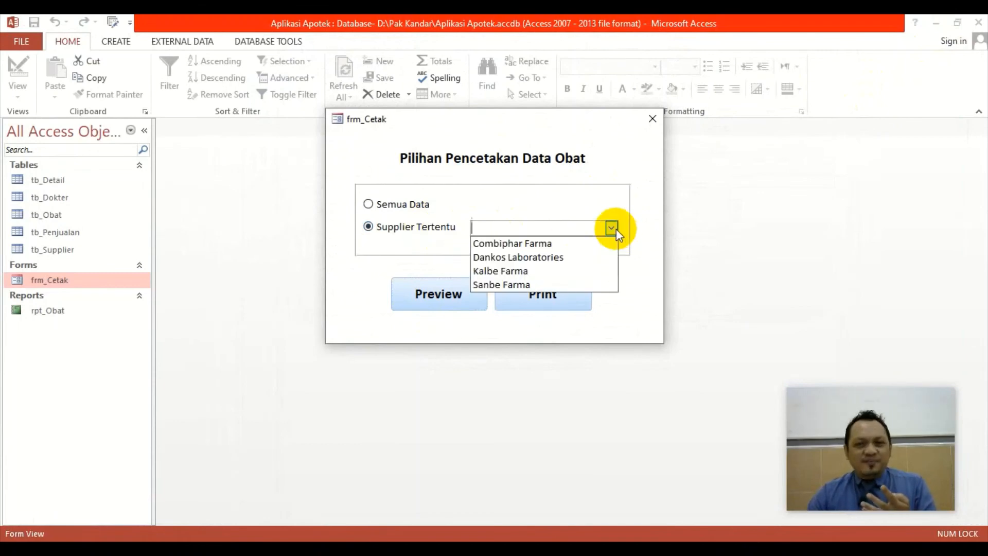
click(530, 272)
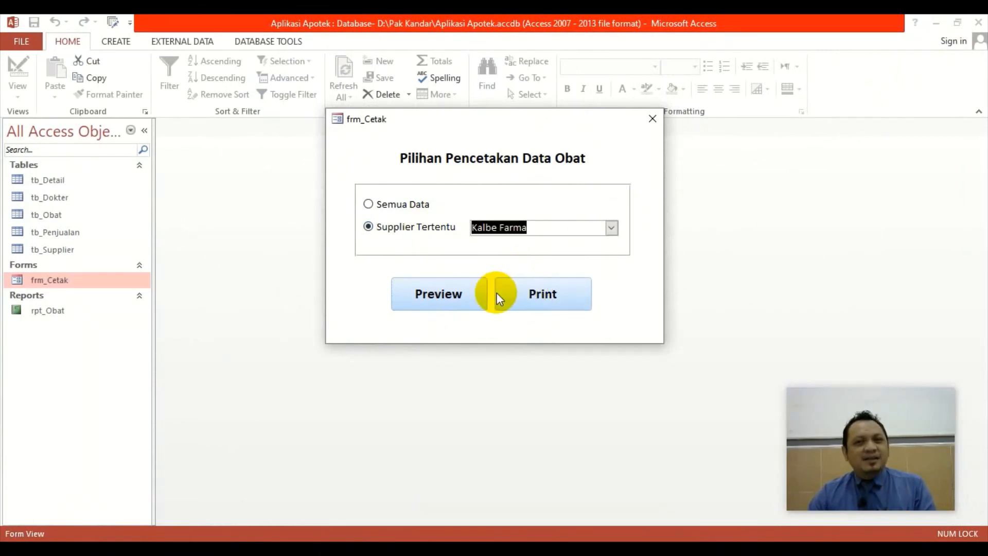
click(456, 305)
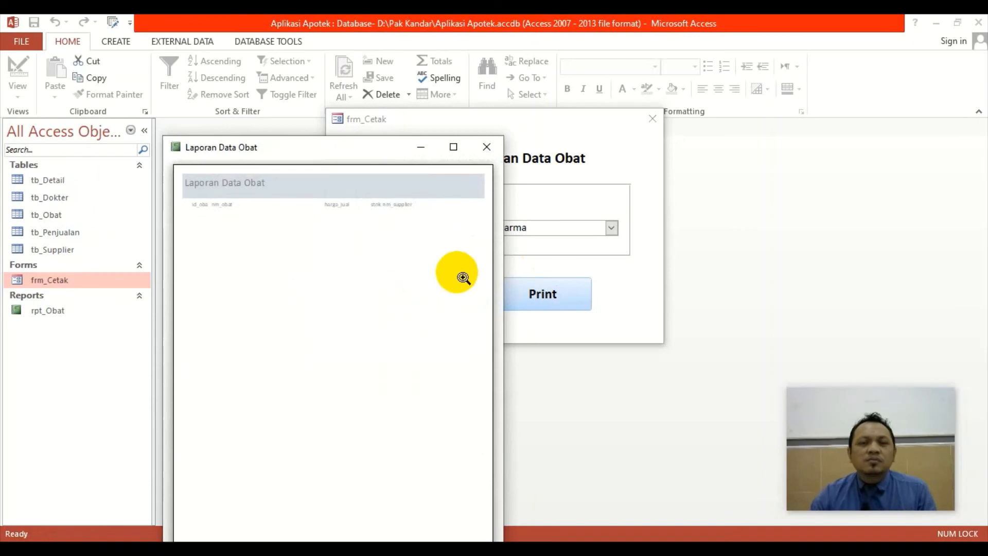
click(488, 147)
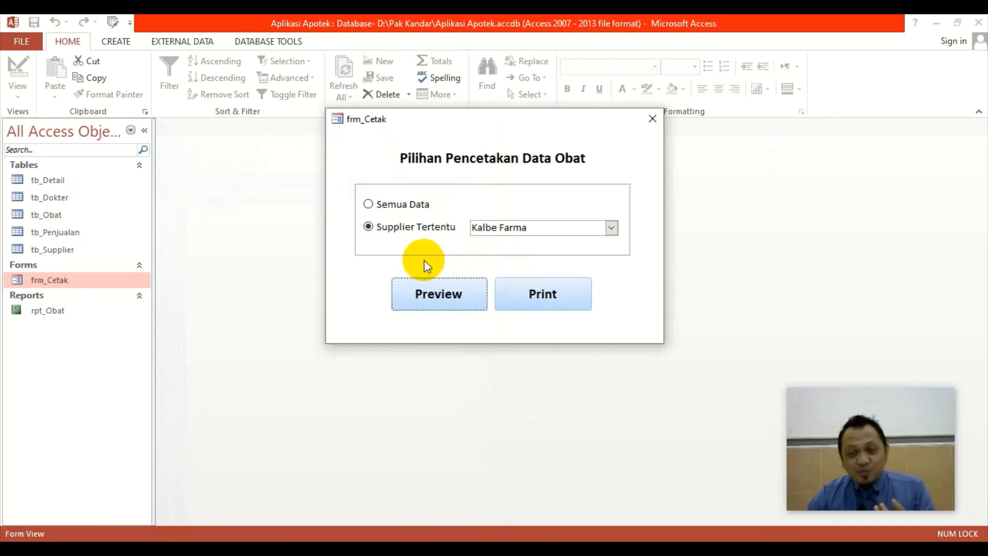
Preview the report for Combiphar Farma and for Dankos Laboratories, closing each preview
click(610, 229)
click(530, 242)
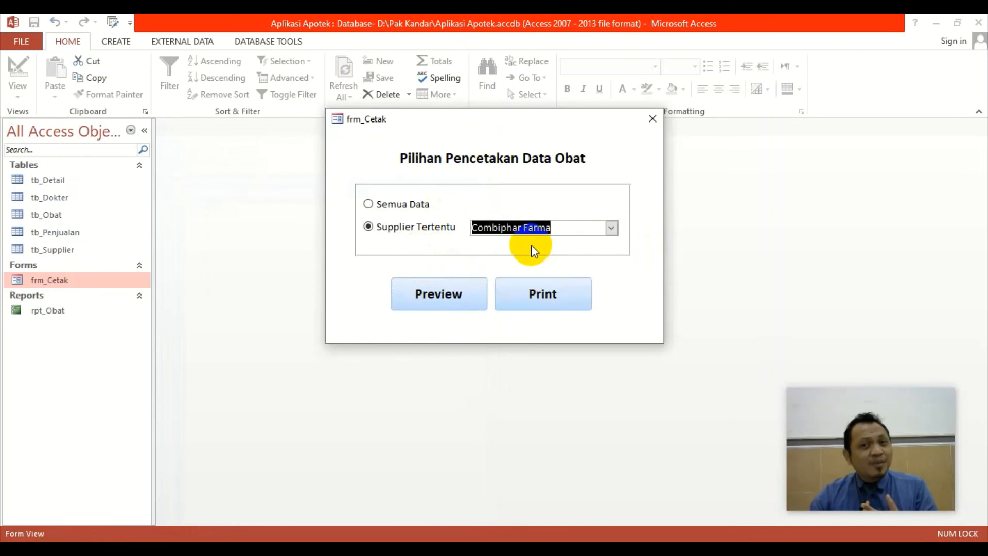
click(439, 296)
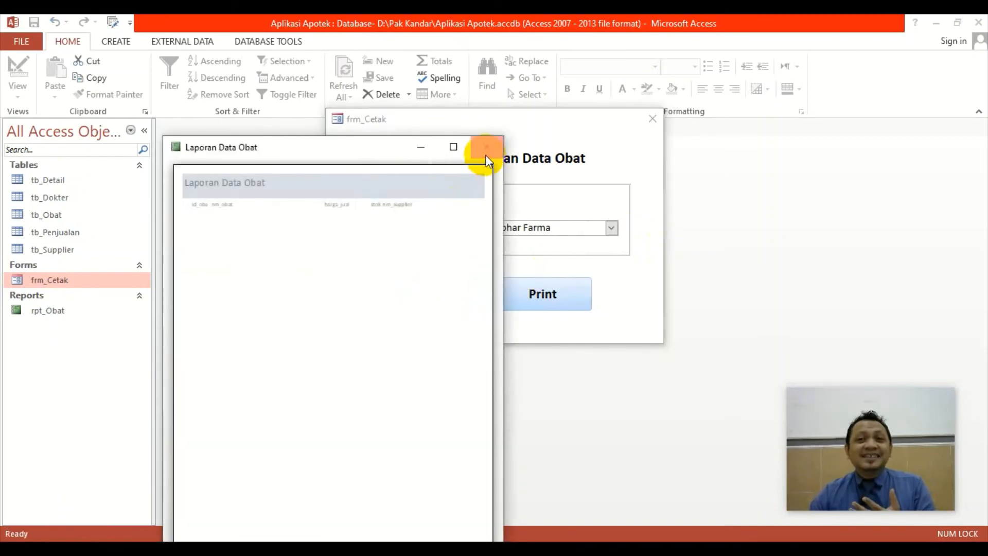
click(486, 148)
click(610, 227)
click(550, 257)
click(441, 292)
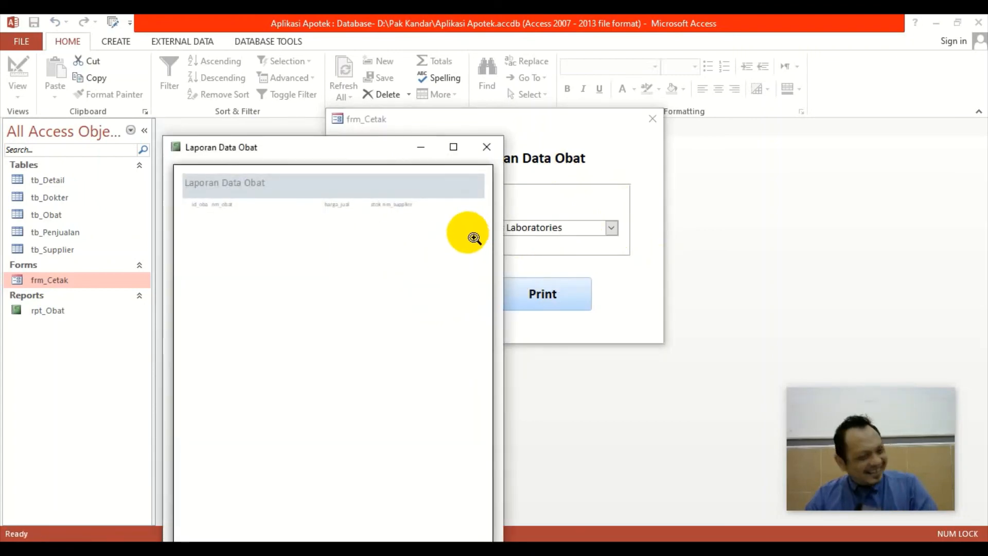
click(486, 147)
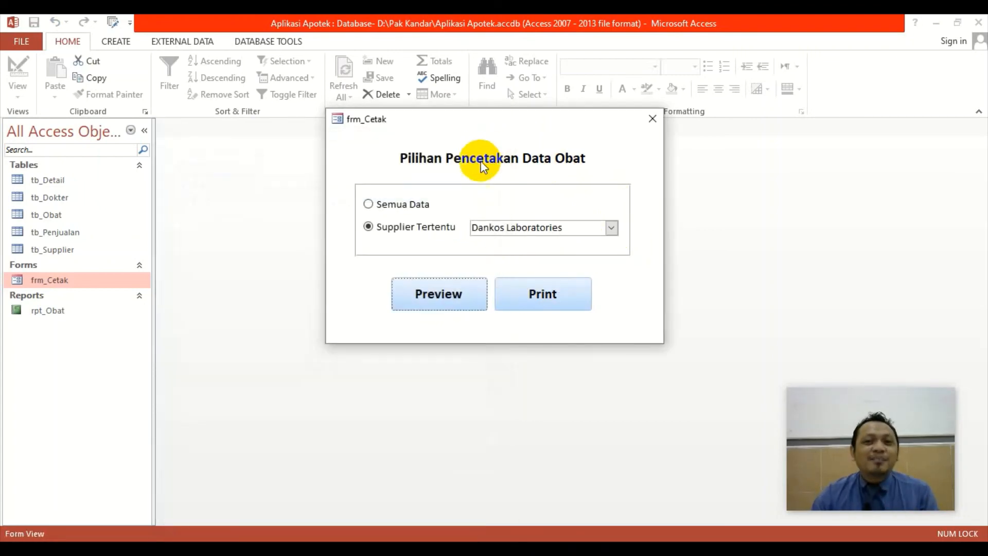
Close the running form and reopen frm_Cetak in Design View to inspect the supplier combo box
click(652, 119)
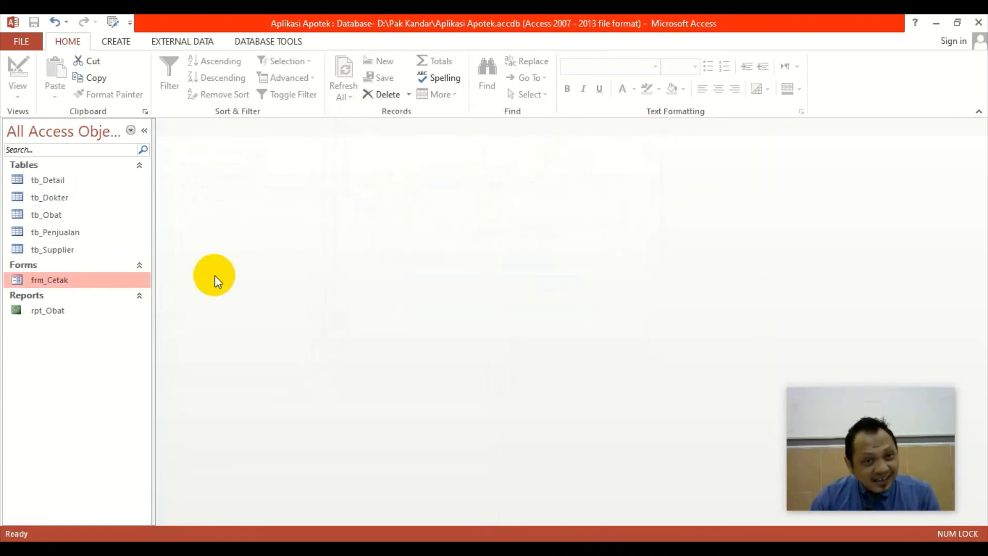
right_click(135, 281)
click(164, 324)
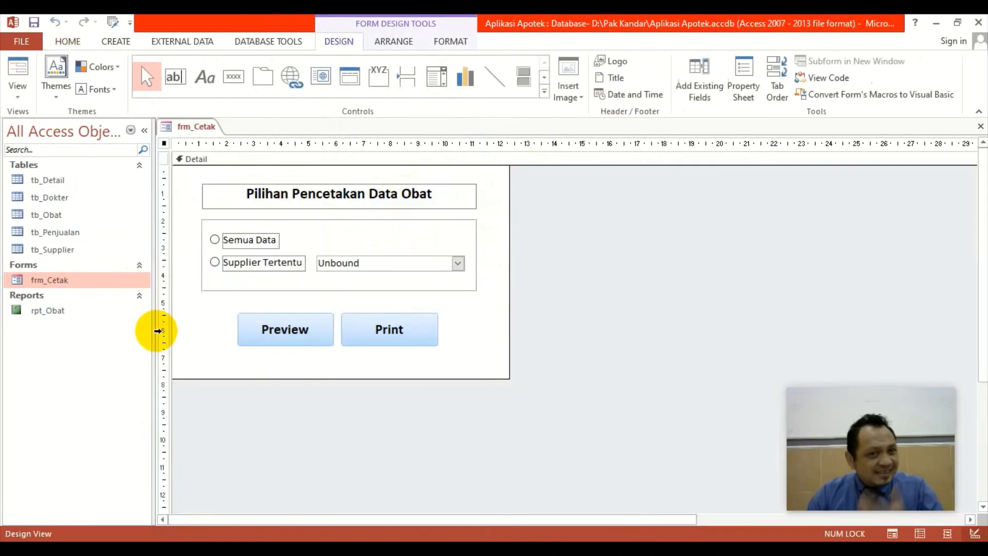
click(414, 262)
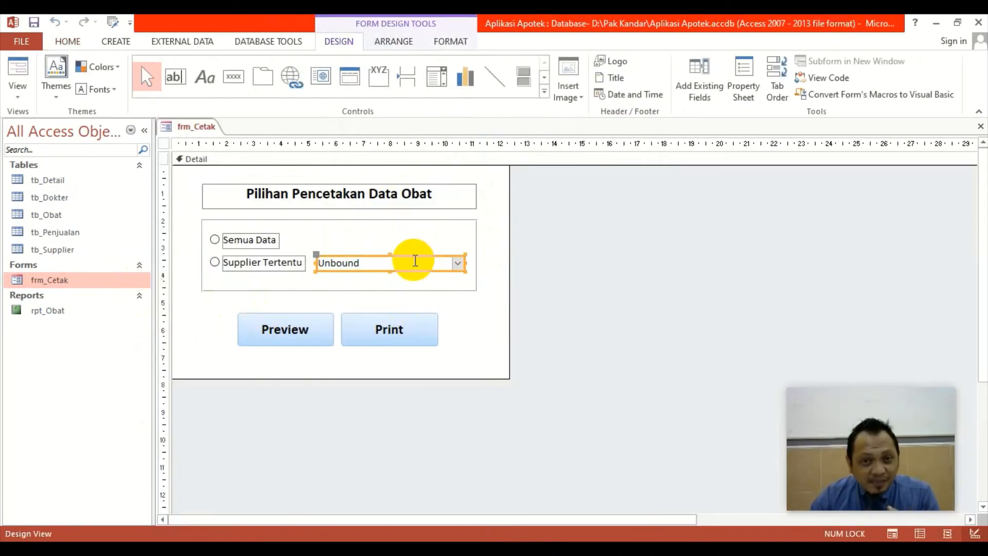
click(463, 330)
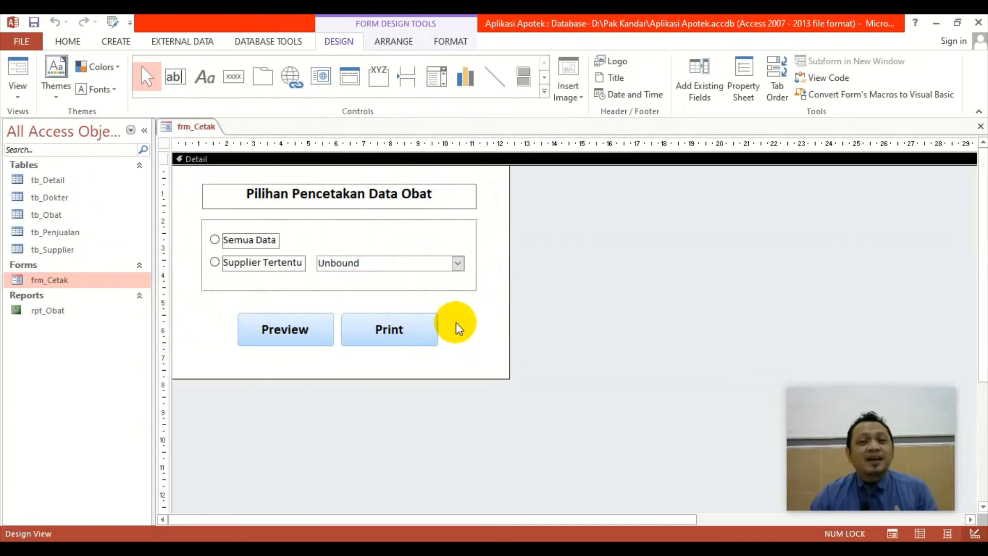